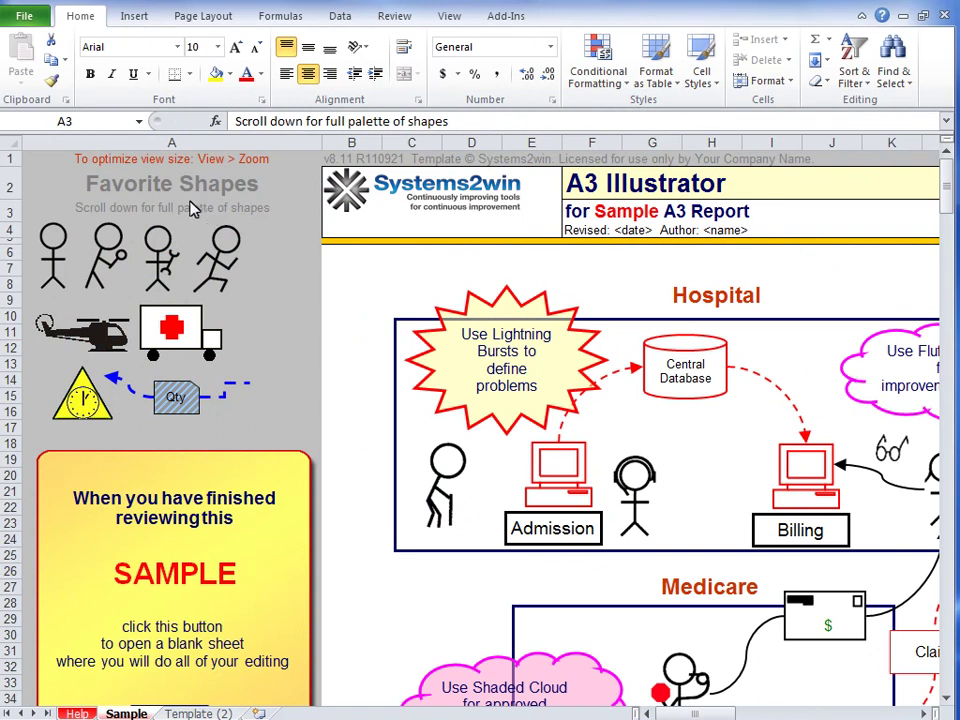
# - Preview the WordArt styles on the Insert tab and widen the Excel window
pyautogui.click(135, 17)
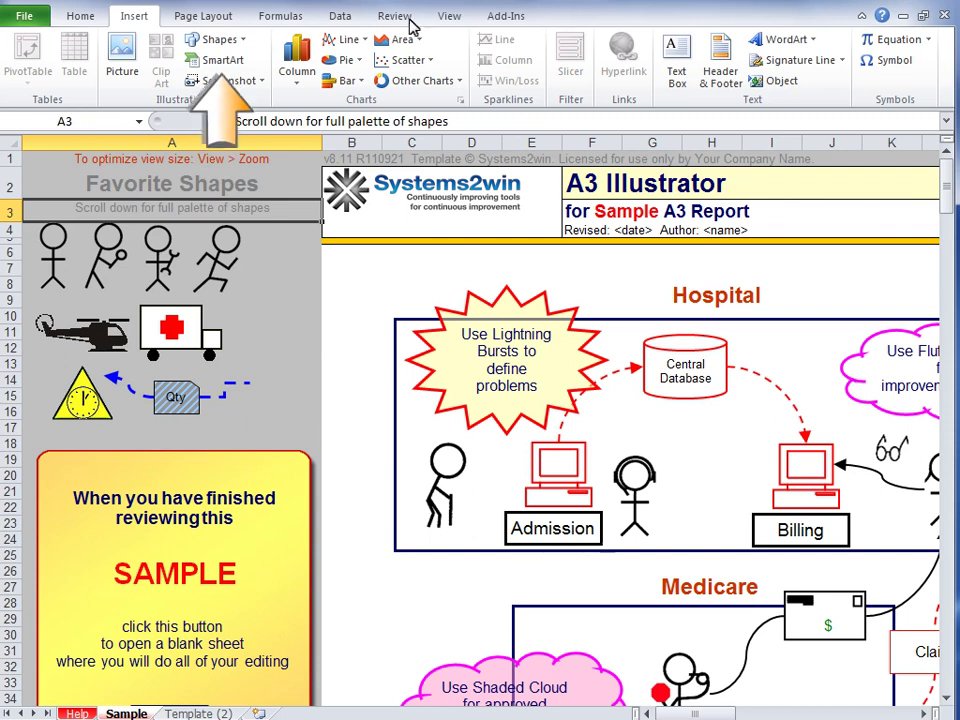
pyautogui.click(814, 39)
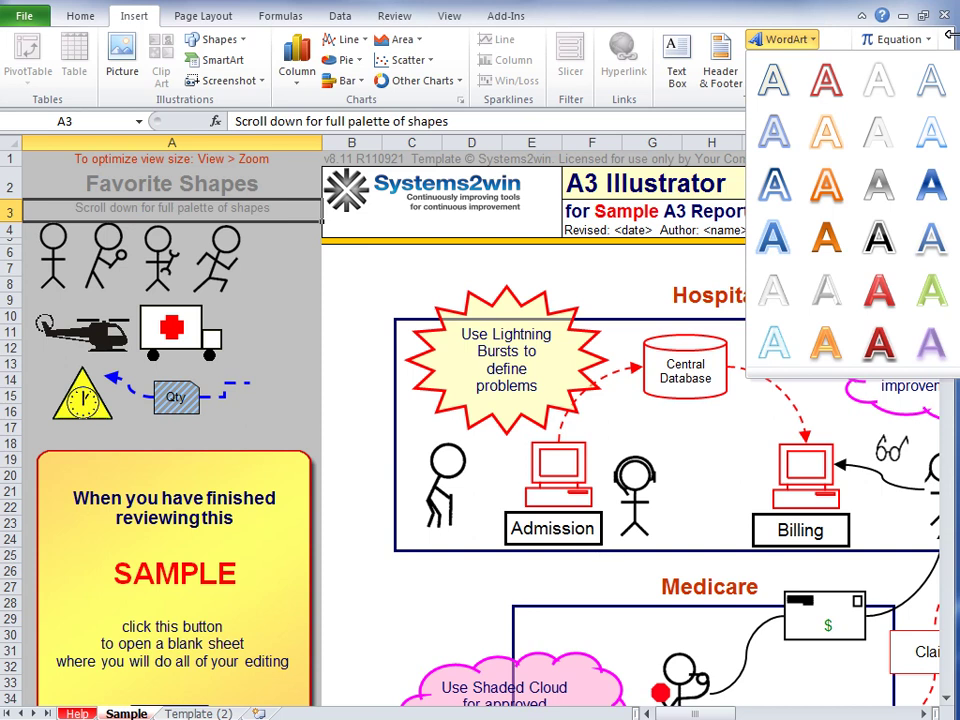
pyautogui.moveTo(950, 33); pyautogui.dragTo(959, 33)
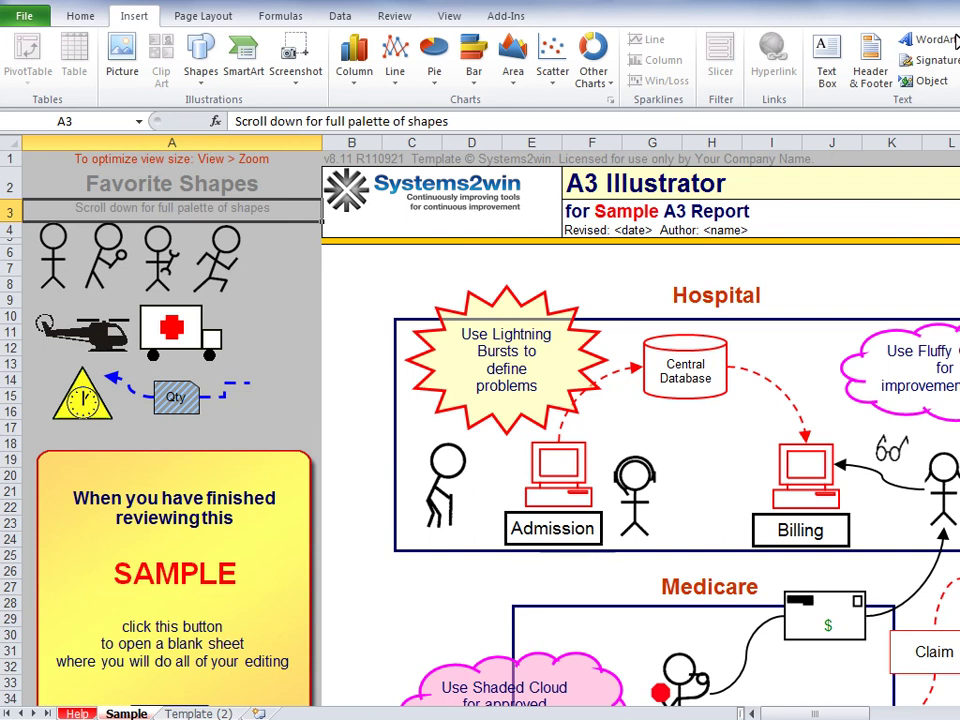
# - Insert an image from Sample Pictures onto the Sample sheet beside the diagram
pyautogui.click(121, 55)
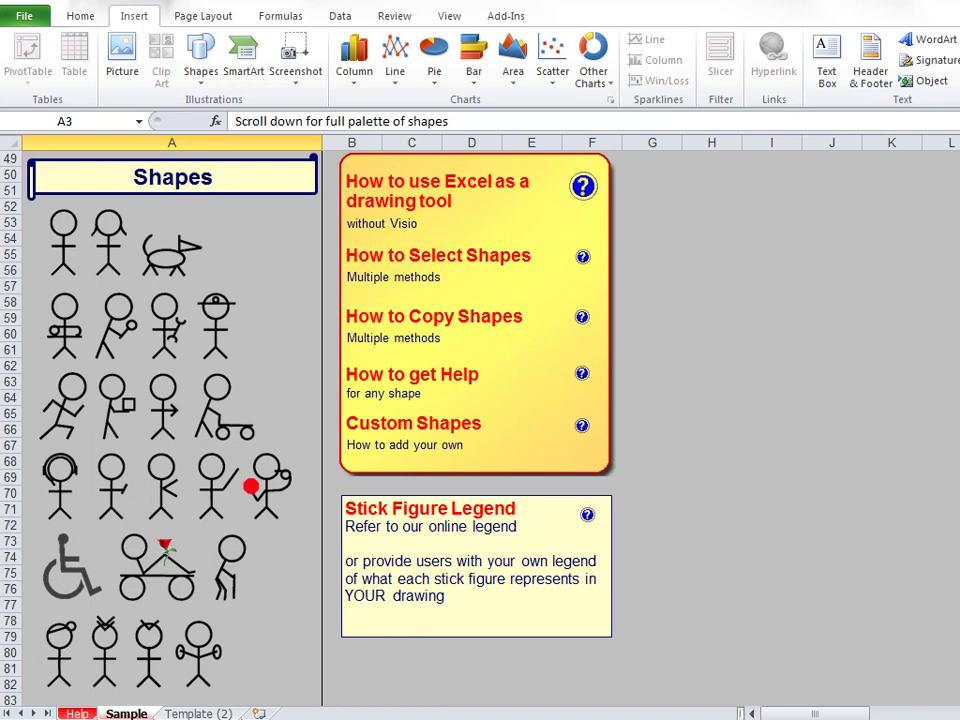
pyautogui.scroll(-20, 480, 420)
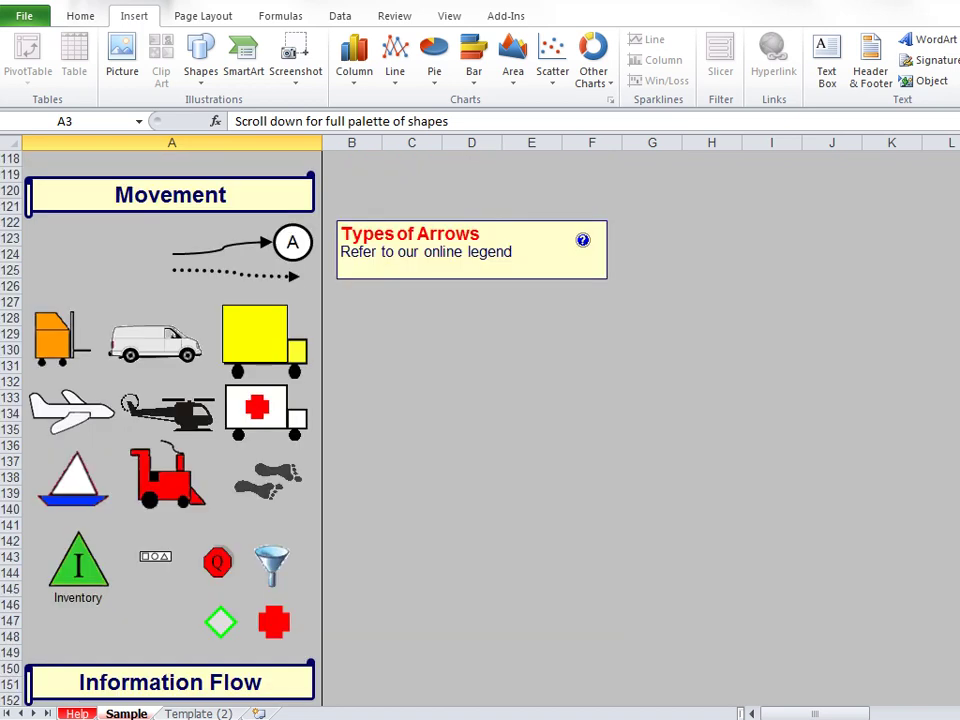
pyautogui.scroll(-10, 480, 420)
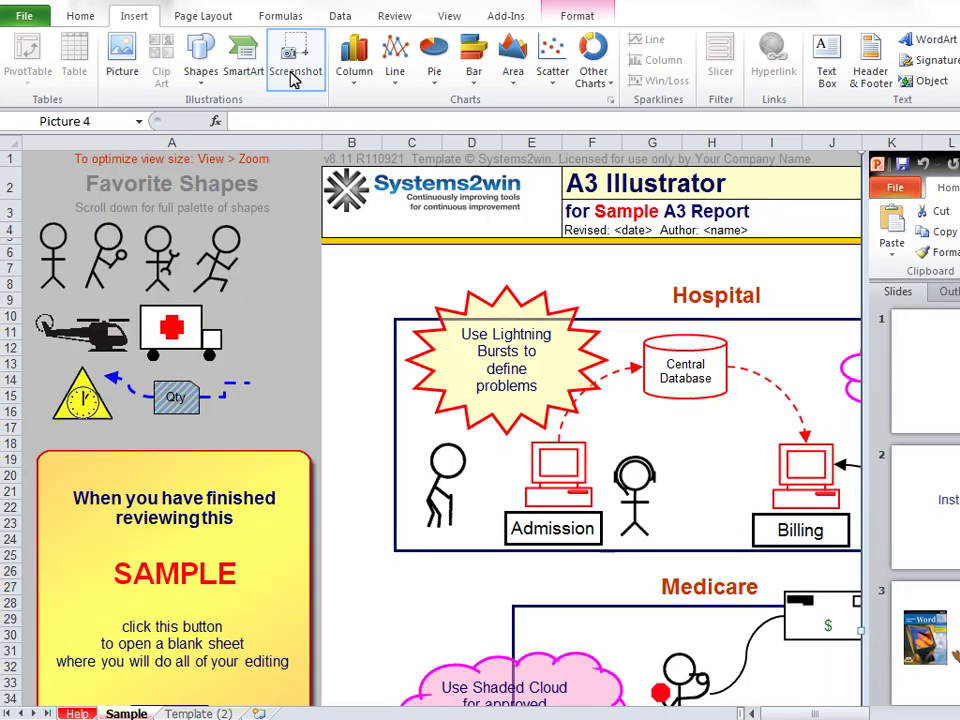
# - Capture the hammock image from the PowerPoint window with Screen Clipping
pyautogui.click(294, 80)
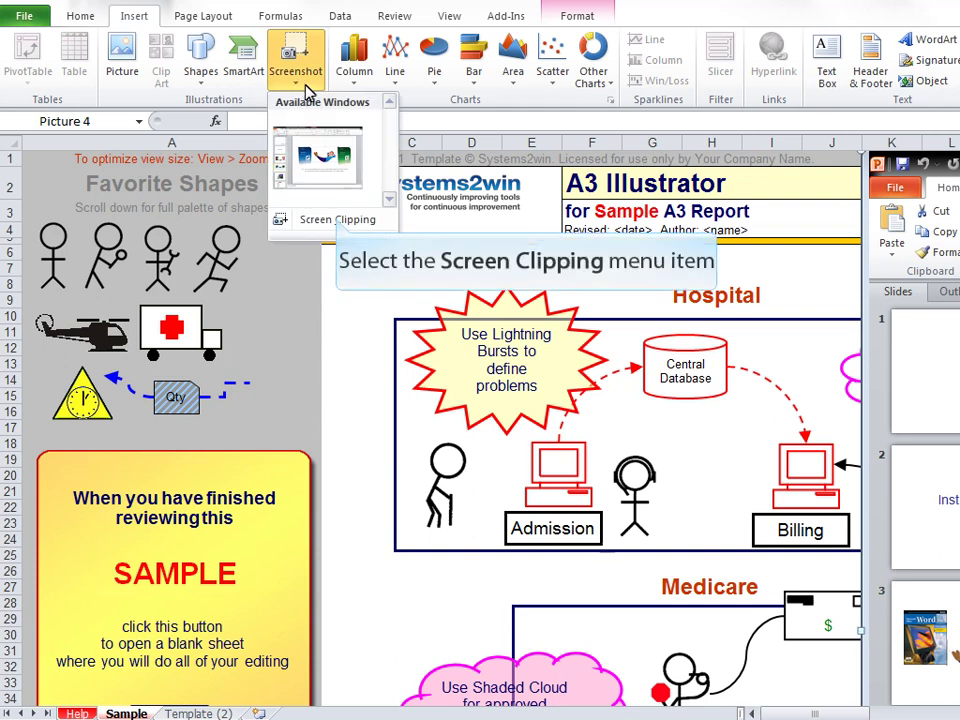
pyautogui.click(338, 222)
pyautogui.moveTo(441, 133); pyautogui.dragTo(866, 378)
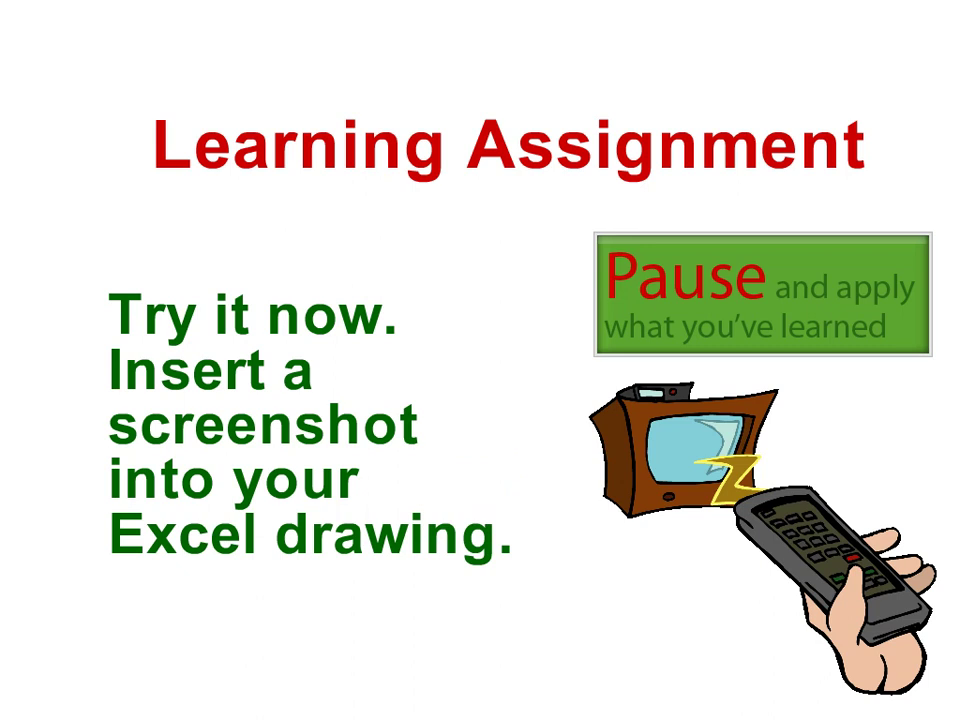
# - Move past the Shapes section slide back to the A3 Illustrator Sample sheet
pyautogui.click(781, 250)
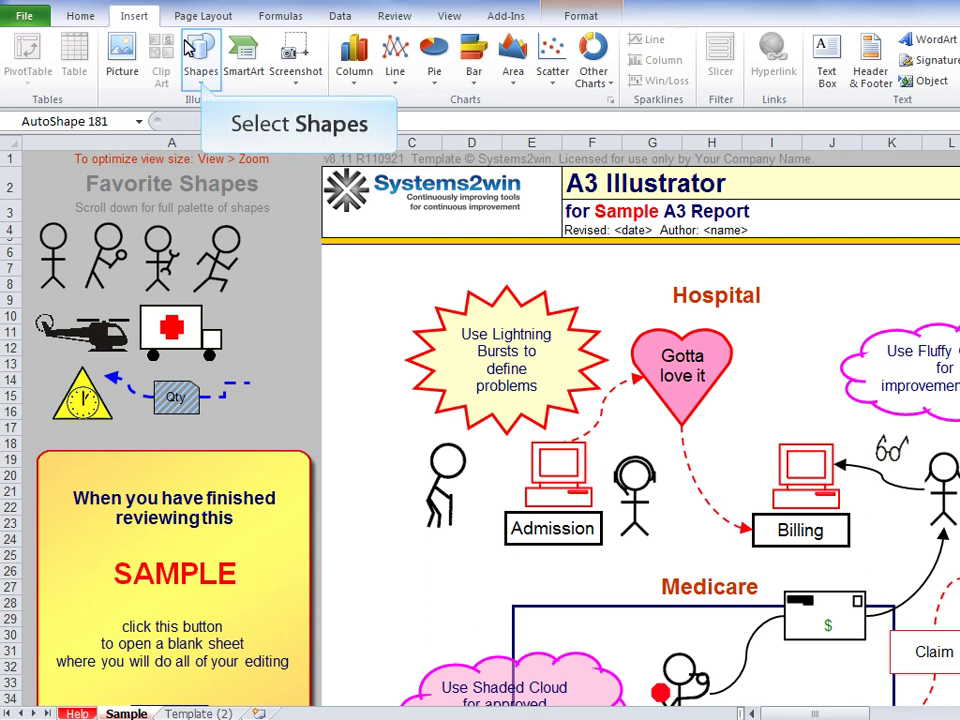
# - Draw a large heart shape beside the lightning burst
pyautogui.click(200, 82)
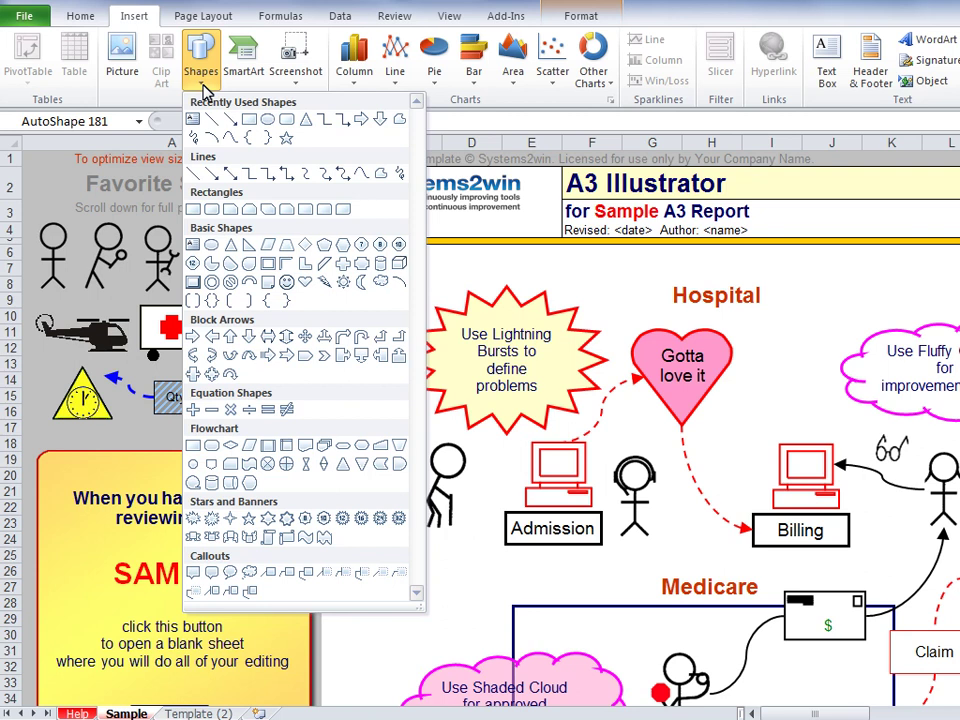
pyautogui.click(304, 281)
pyautogui.moveTo(630, 425); pyautogui.dragTo(857, 230)
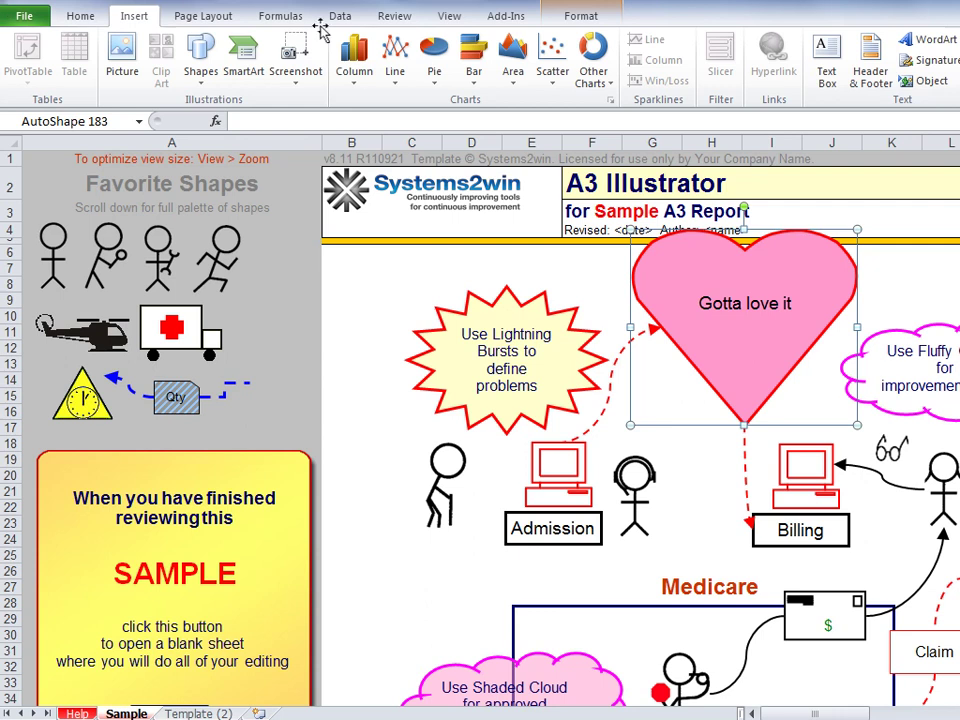
# - Review the heart's Fill settings in Format Shape, then close them
pyautogui.rightClick(697, 376)
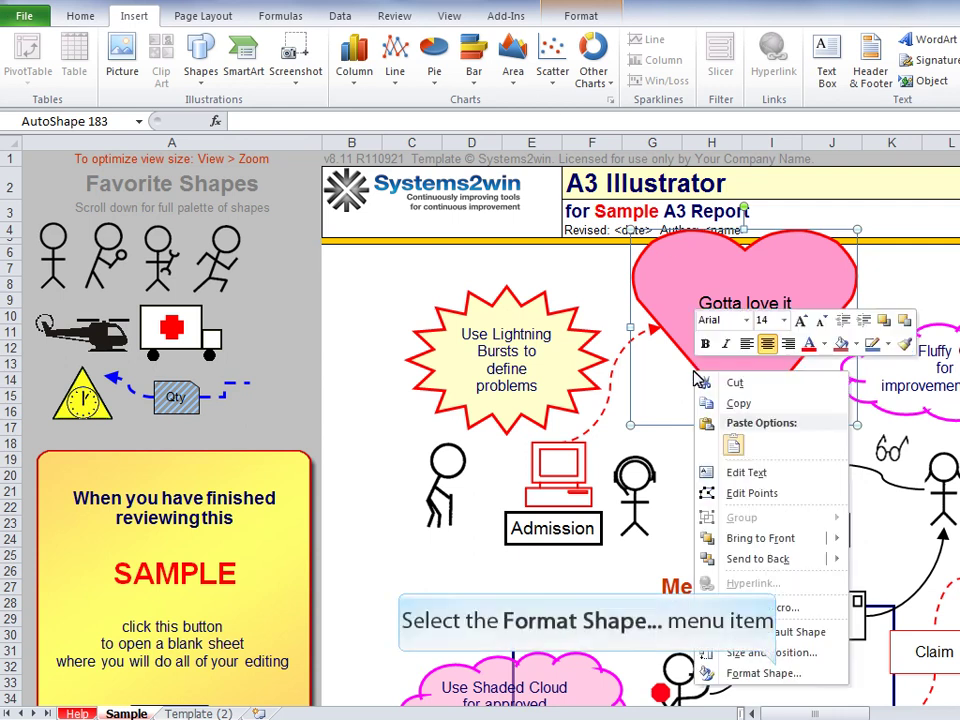
pyautogui.click(778, 672)
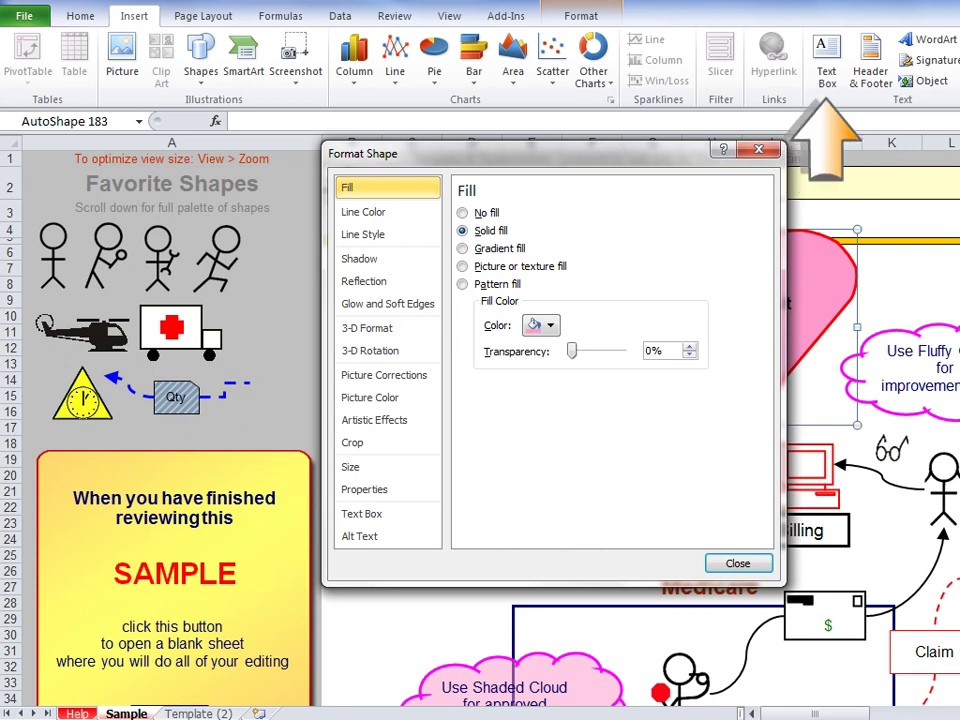
pyautogui.press('Escape')
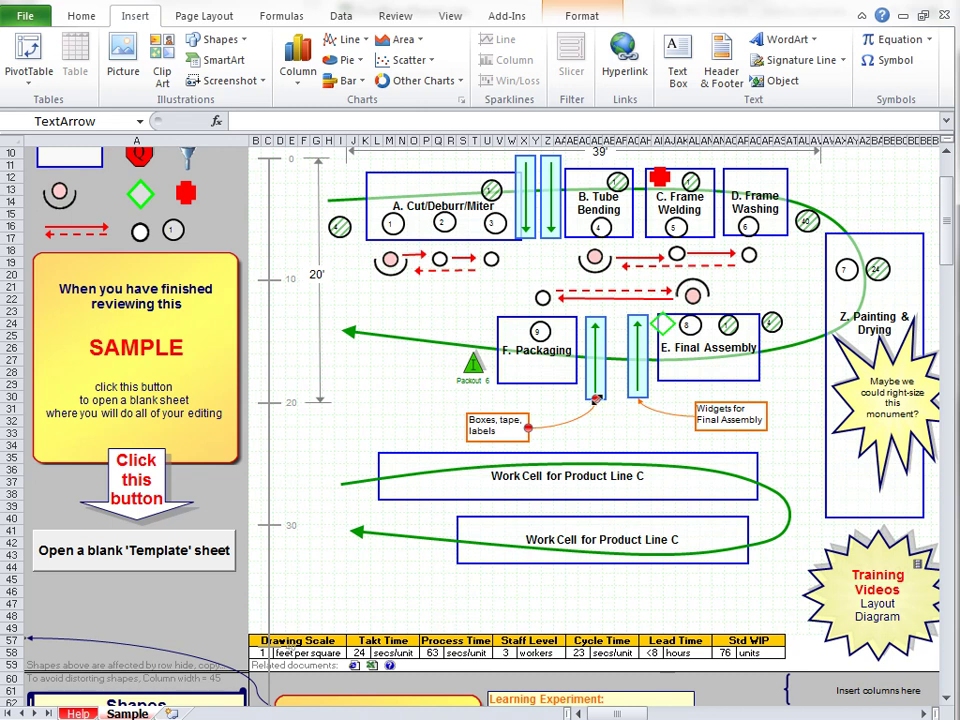
# - Reconnect the Boxes note's connector from the red dot to the green conveyor, then move the note up-left
pyautogui.moveTo(600, 411); pyautogui.dragTo(609, 438)
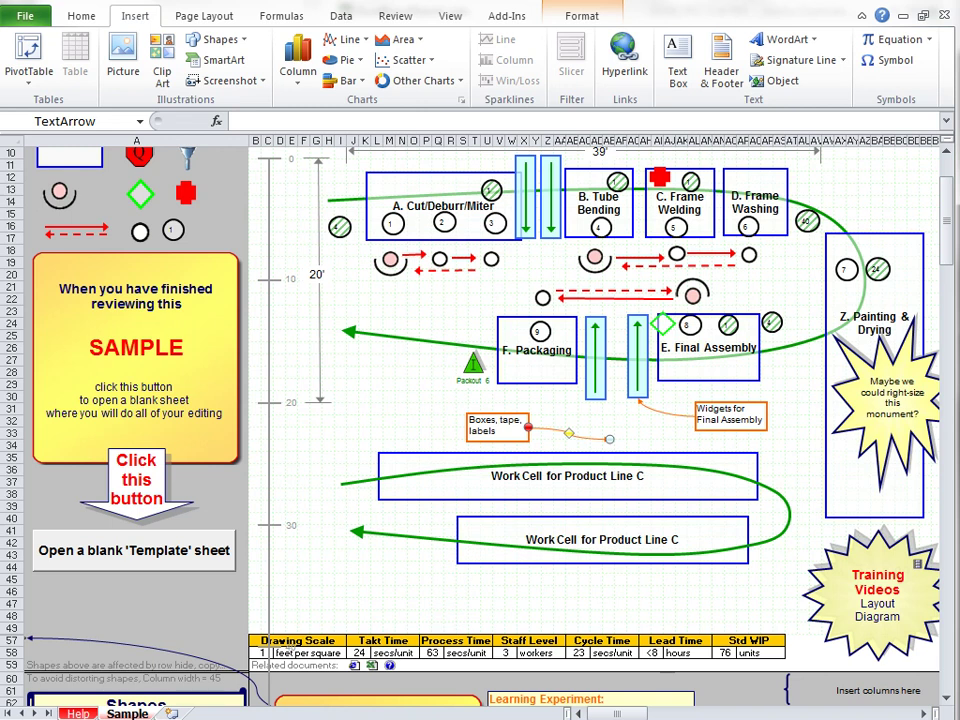
pyautogui.moveTo(609, 438); pyautogui.dragTo(595, 400)
pyautogui.click(531, 428)
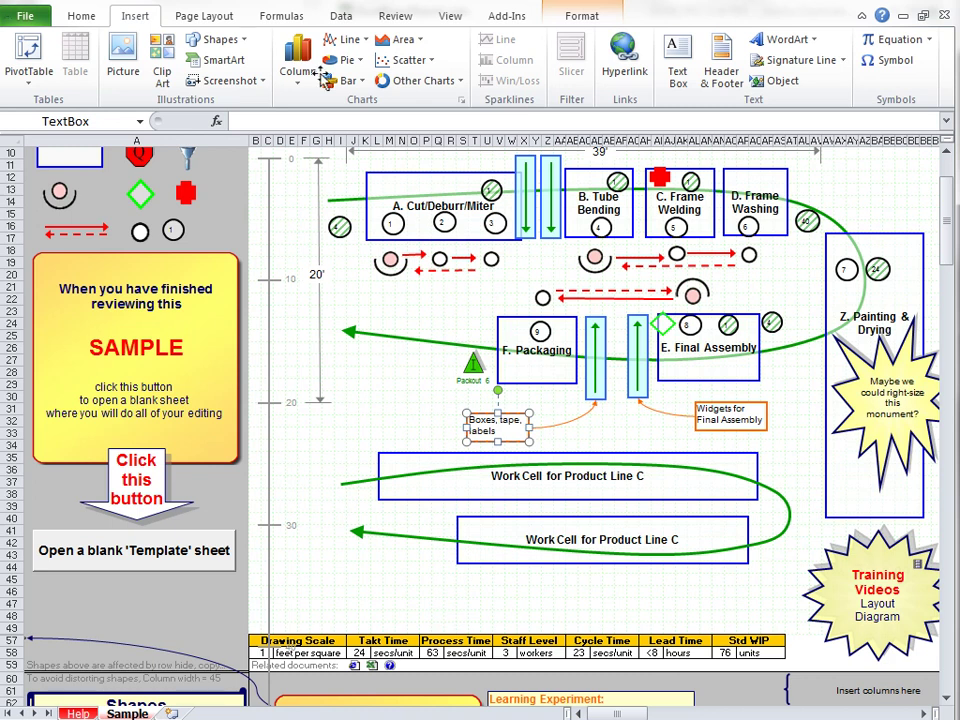
pyautogui.moveTo(438, 388)
pyautogui.mouseDown()
pyautogui.moveTo(386, 358)
pyautogui.moveTo(387, 297)
pyautogui.moveTo(346, 290)
pyautogui.mouseUp()
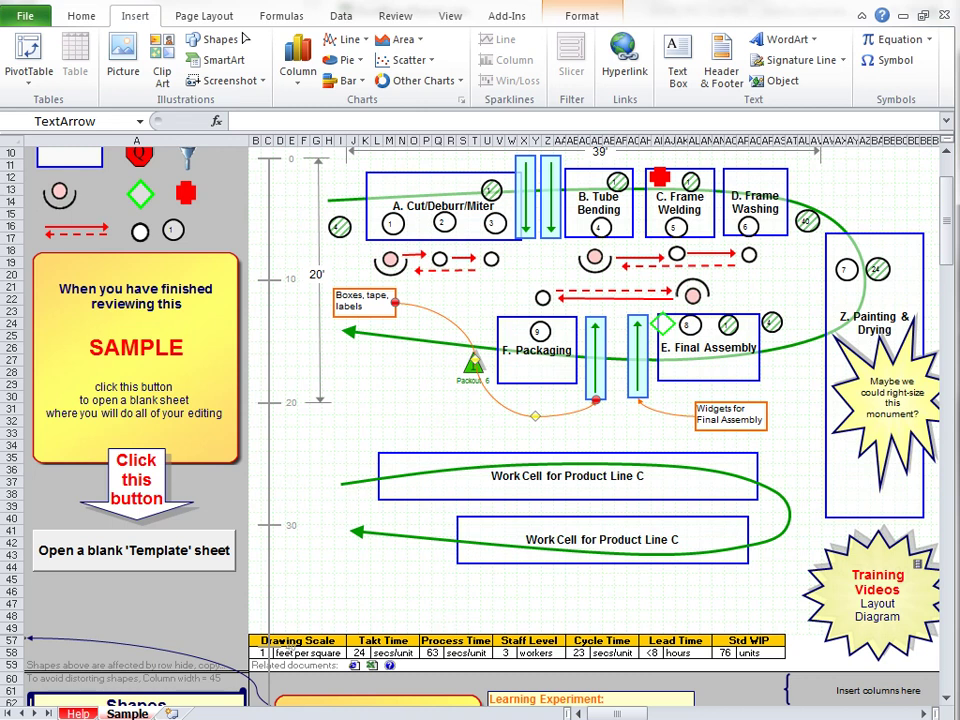
pyautogui.moveTo(460, 372); pyautogui.dragTo(415, 429)
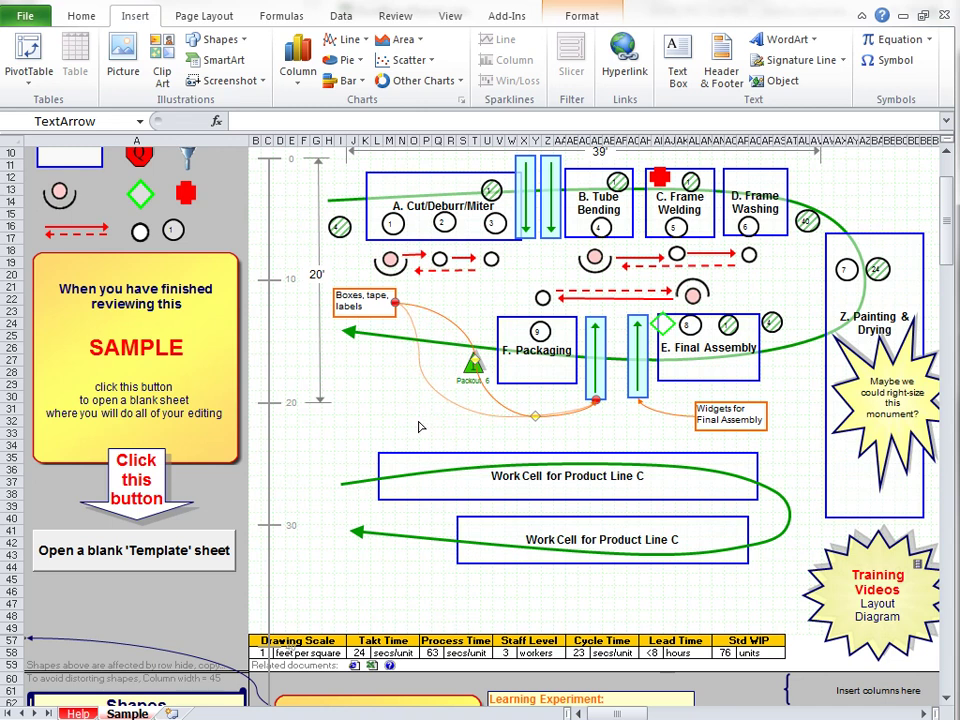
pyautogui.click(328, 432)
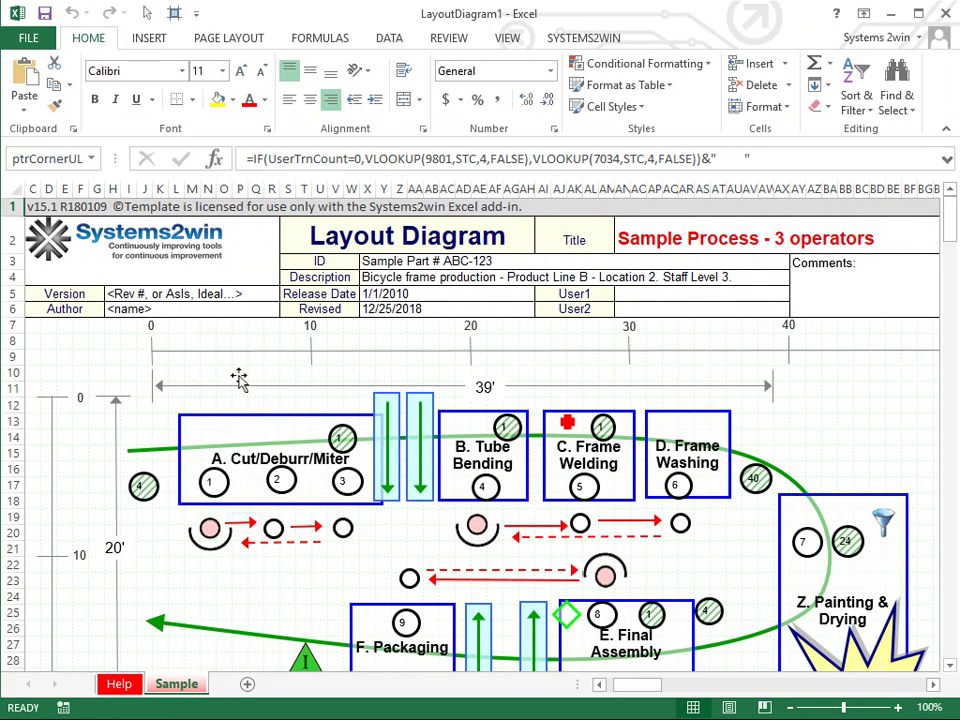
pyautogui.click(246, 524)
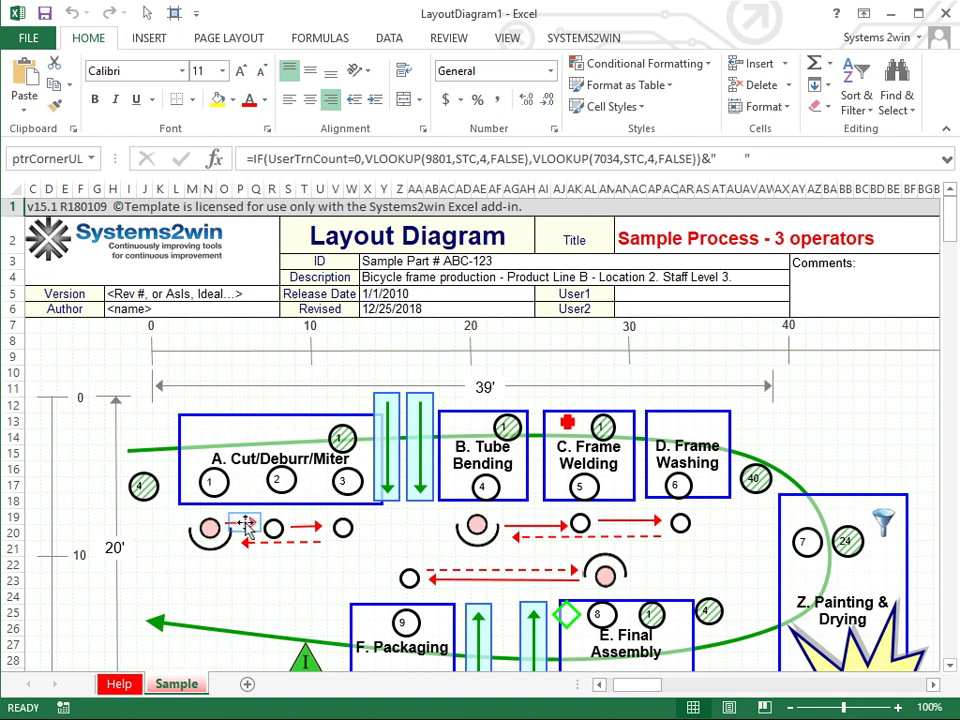
pyautogui.moveTo(246, 530); pyautogui.dragTo(268, 527)
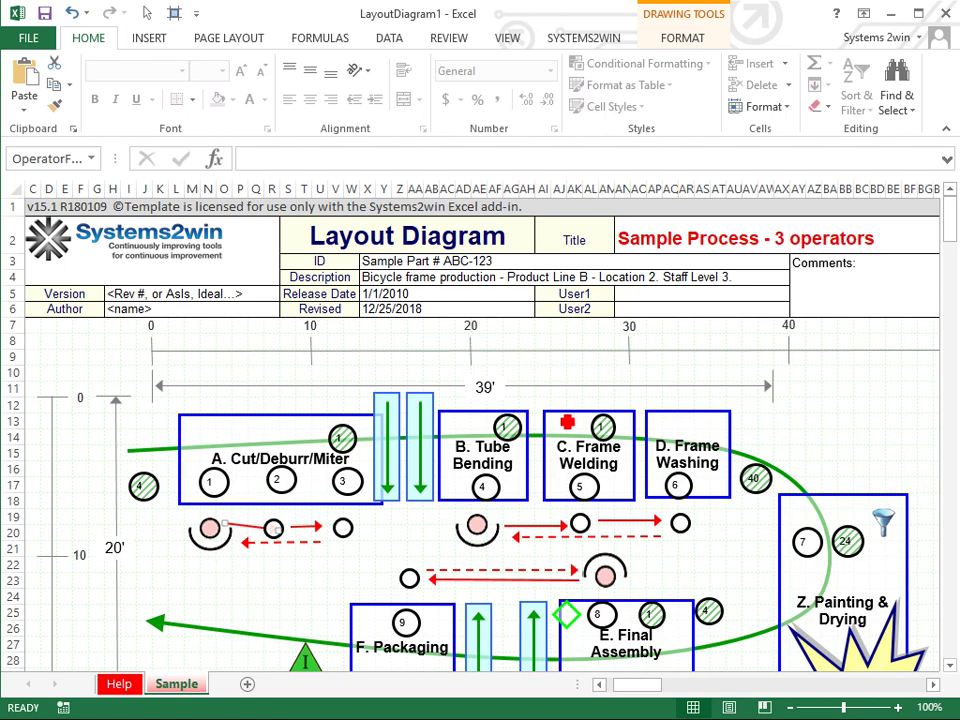
pyautogui.hotkey('ctrl', 'z')
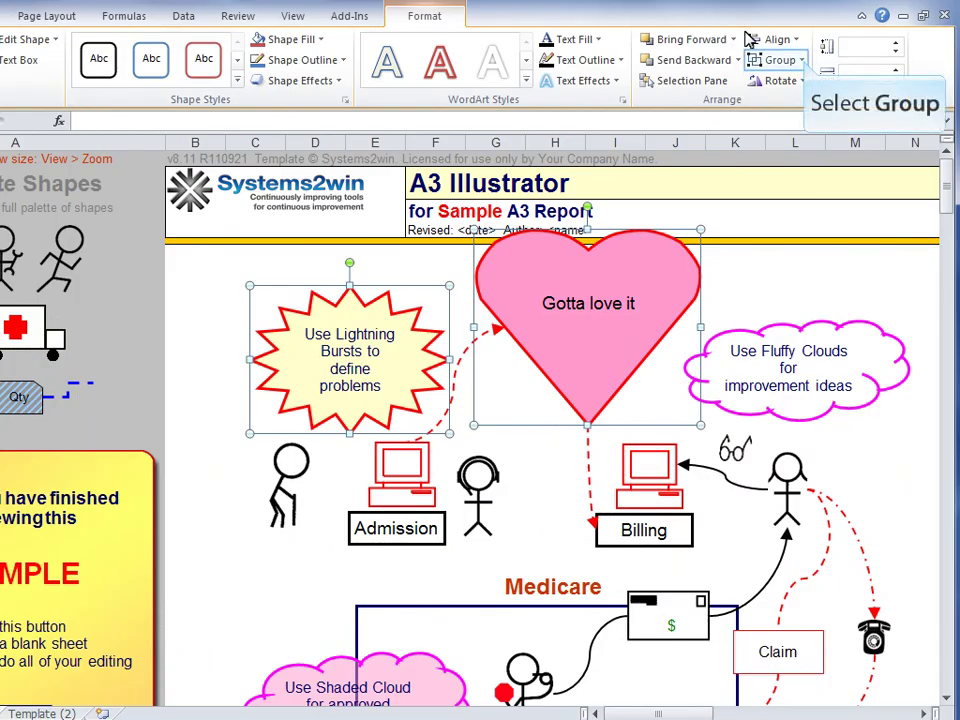
# - Group the selected lightning burst and 'Gotta love it' heart into one shape
pyautogui.click(804, 63)
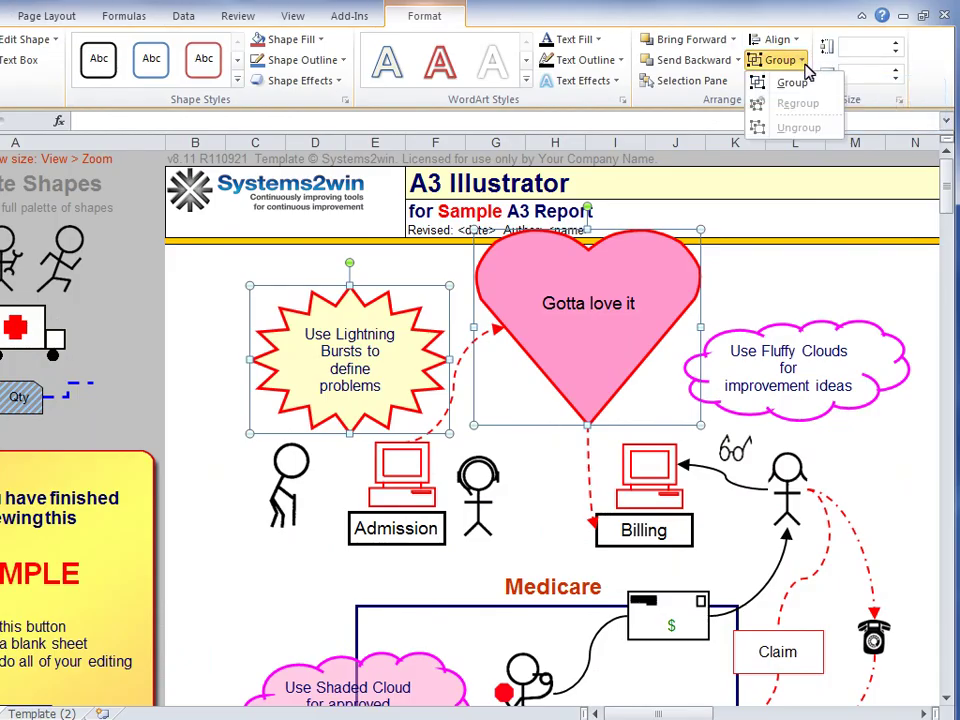
pyautogui.click(806, 80)
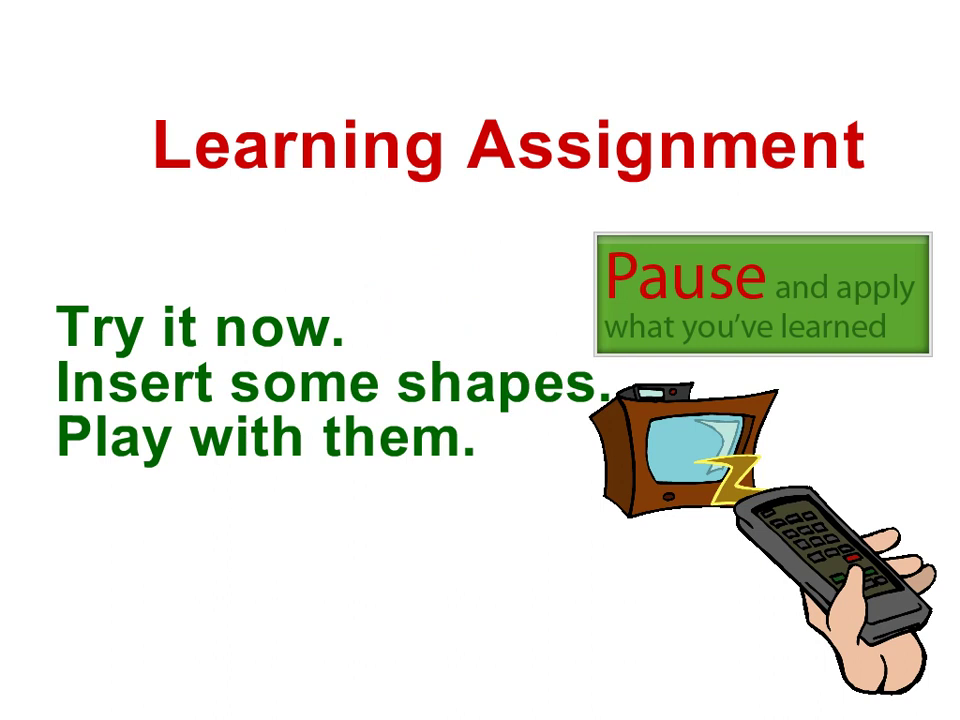
# - Switch to the value stream mapping workbook's Sample sheet
pyautogui.click(781, 251)
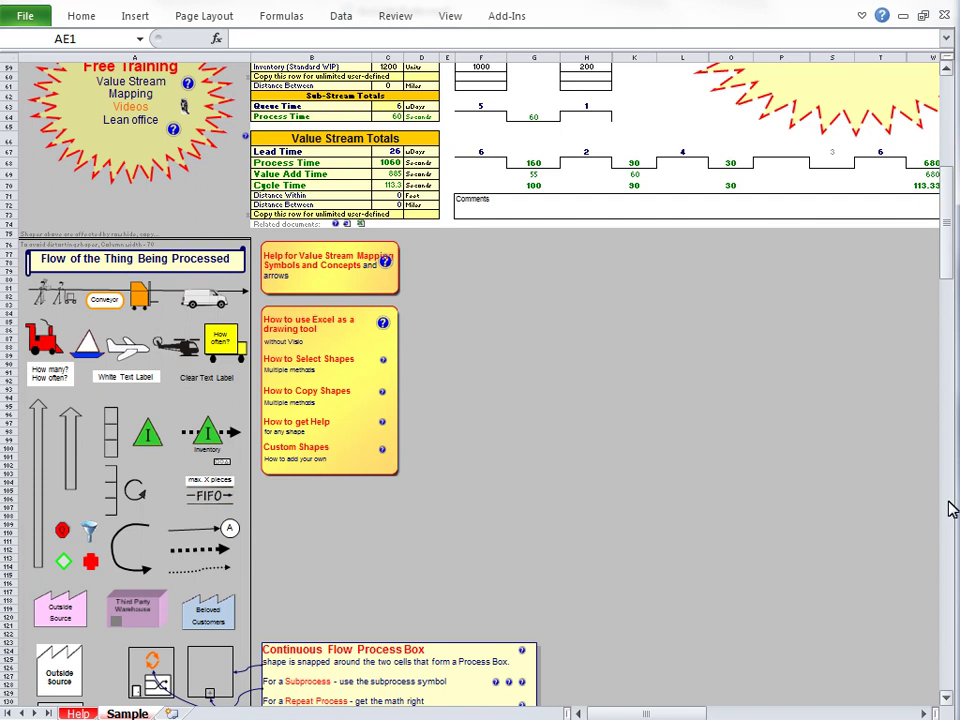
# - Zoom in on the Favorite Shapes area at the sheet's top-left
pyautogui.click(950, 508)
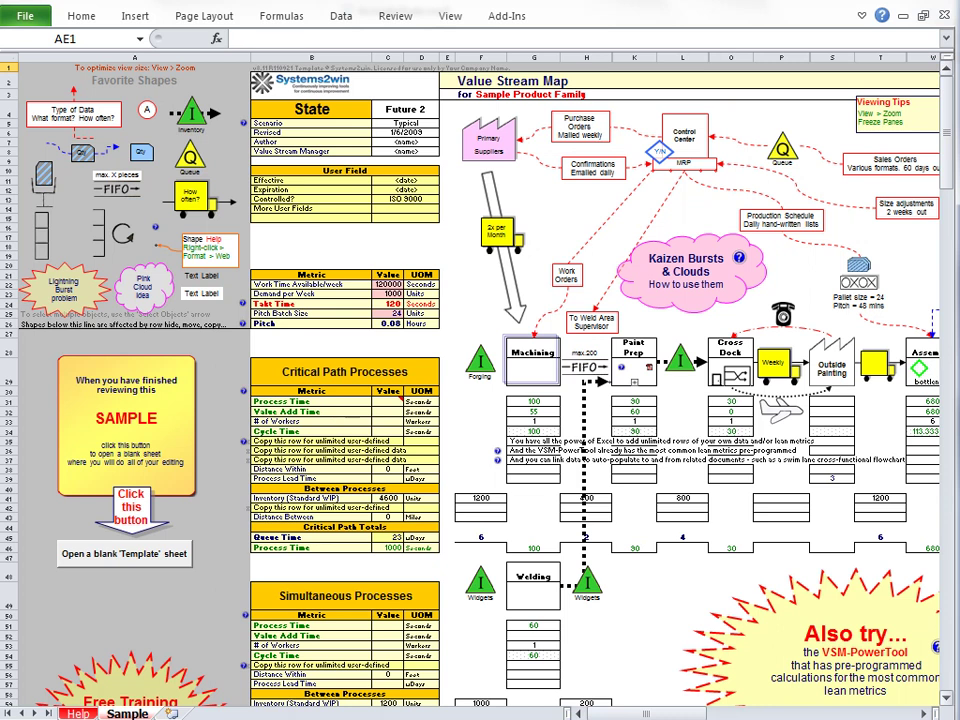
pyautogui.scroll(5, 950, 505)
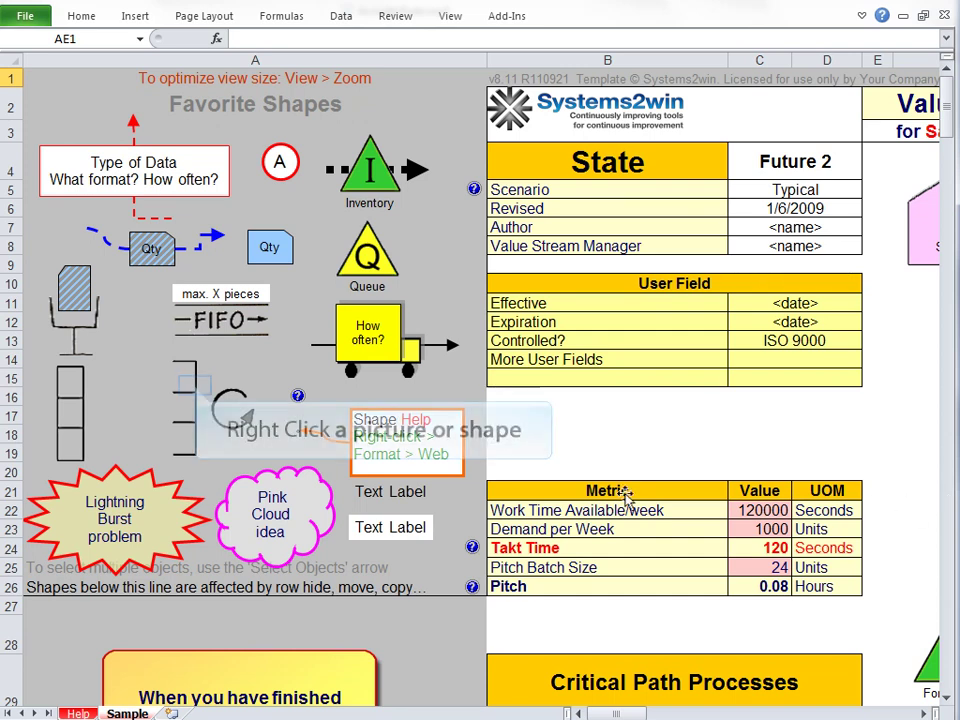
# - Open Format Picture for the Supermarket shape
pyautogui.rightClick(197, 390)
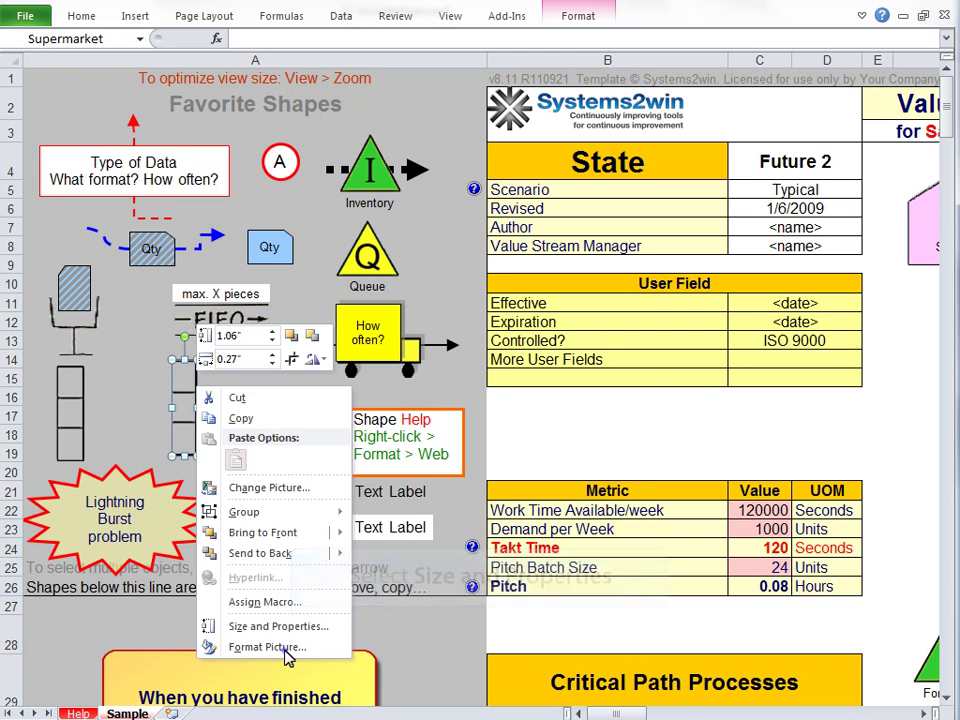
pyautogui.click(265, 626)
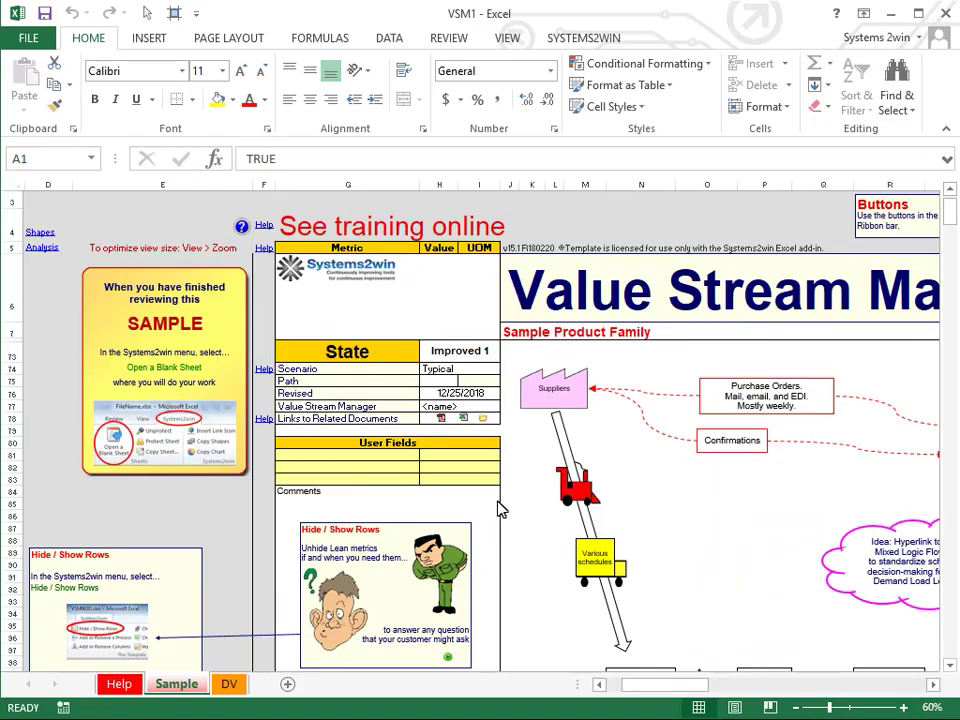
# - Use SYSTEMS2WIN Copy Shapes to open the Shapes1 template workbook with safety icons, clouds and connectors
pyautogui.click(575, 42)
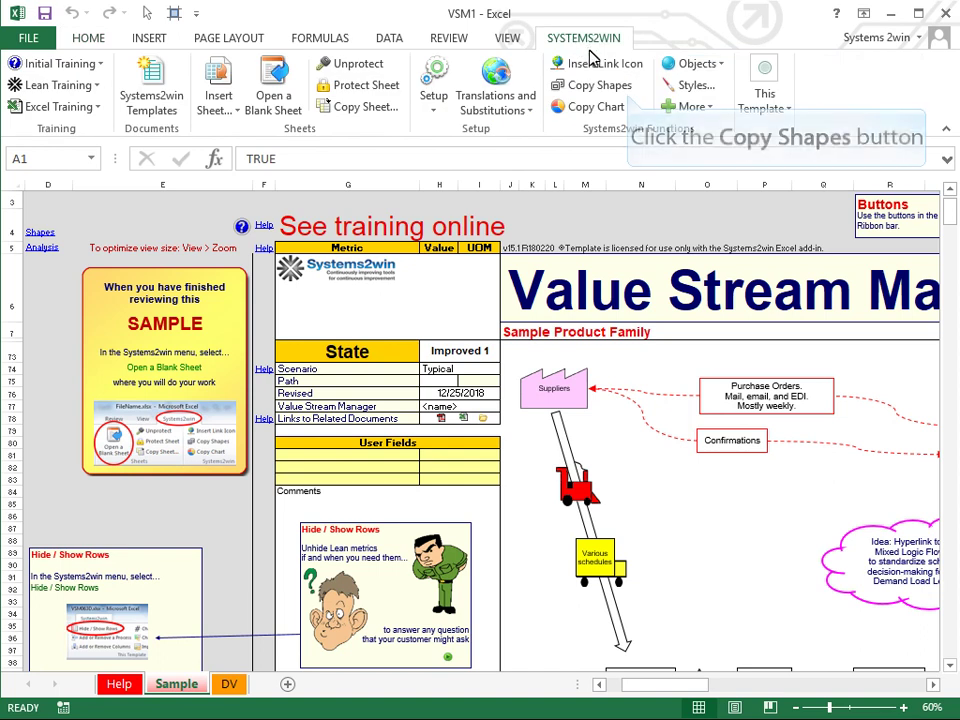
pyautogui.click(599, 88)
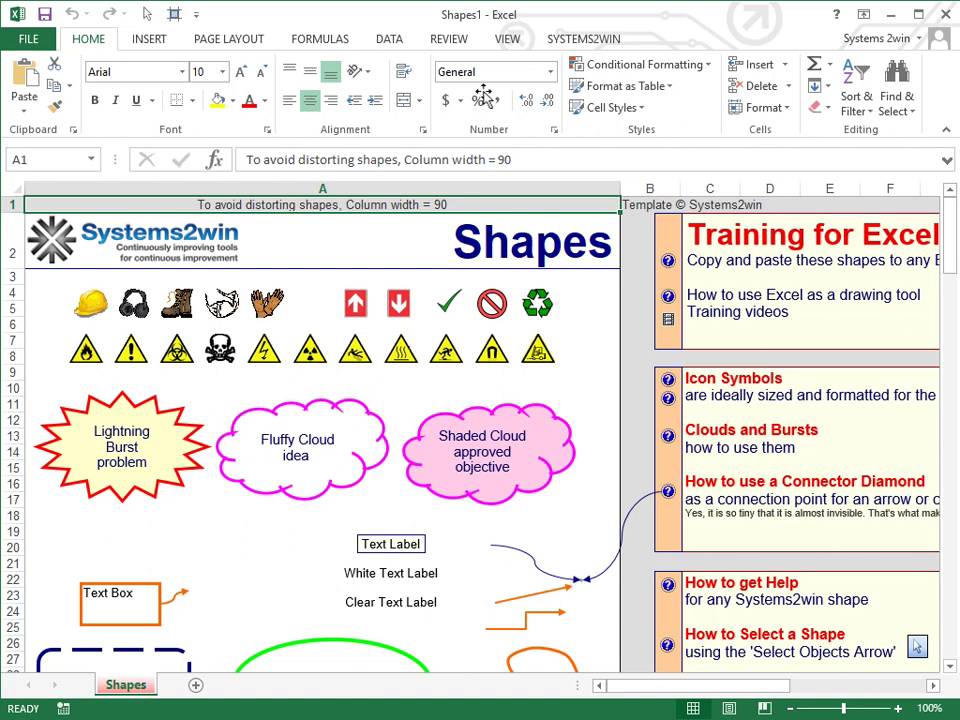
# - Copy the Lightning Burst from Shapes1 and paste it onto BlockDiagram1's Sample sheet
pyautogui.click(157, 404)
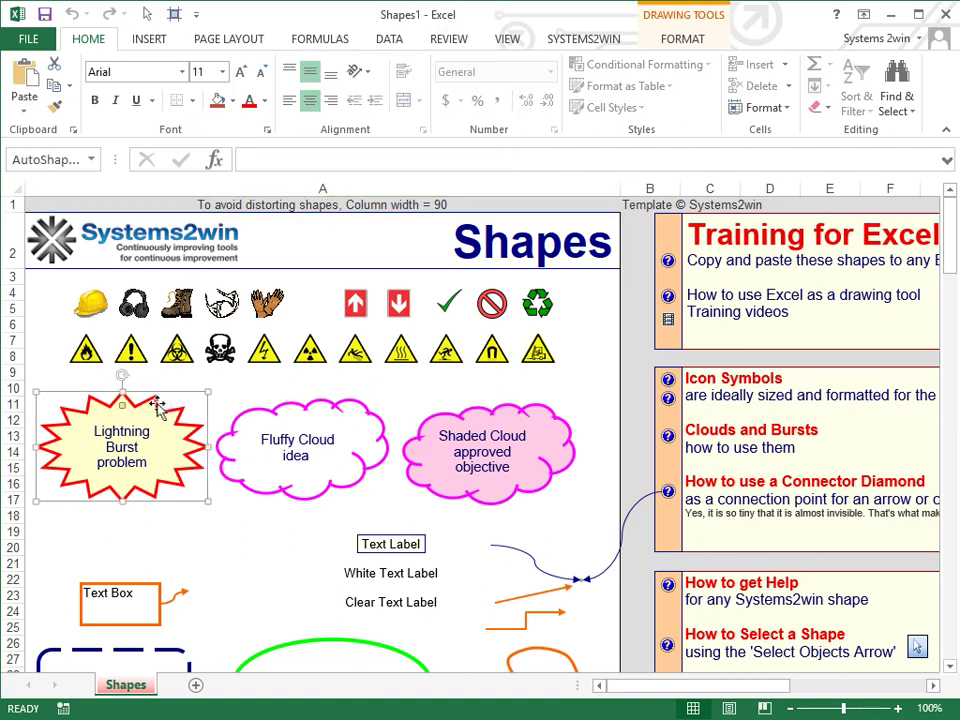
pyautogui.click(290, 407)
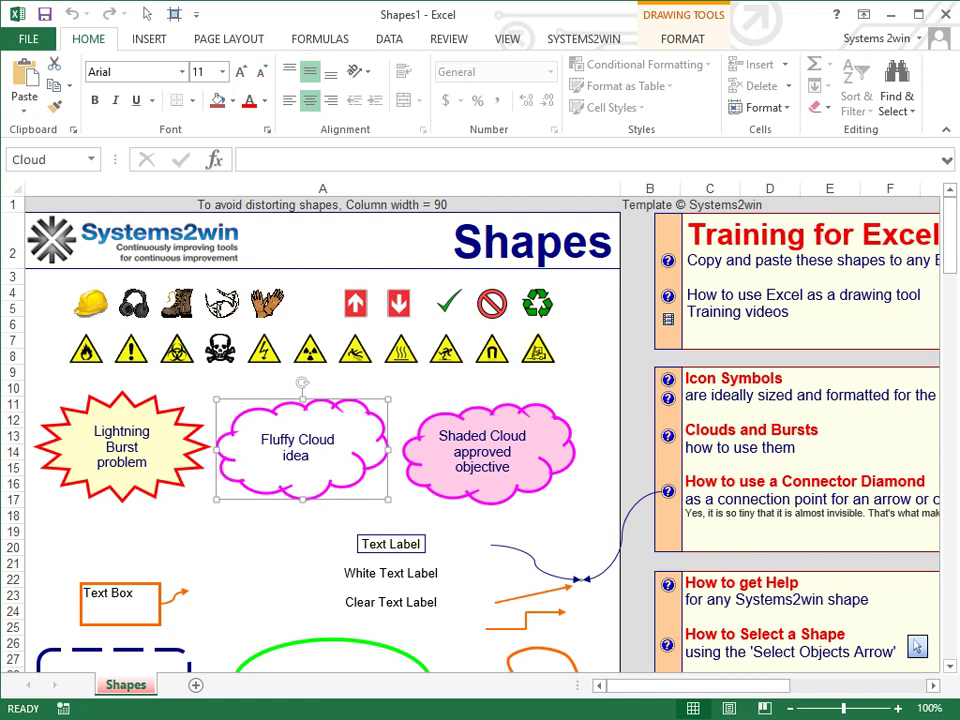
pyautogui.click(185, 415)
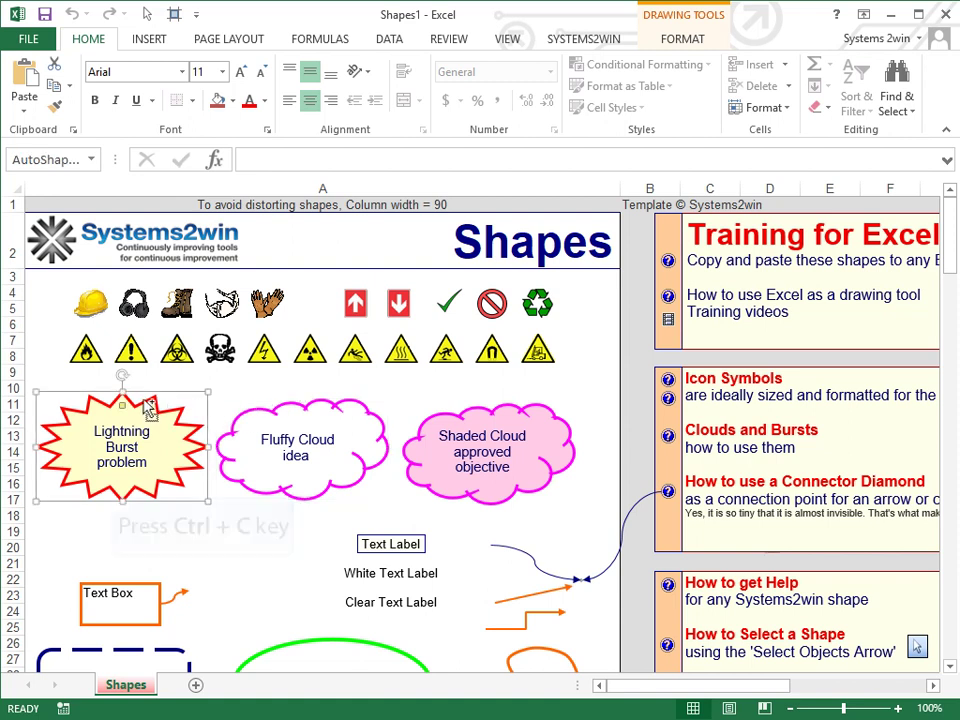
pyautogui.hotkey('ctrl', 'c')
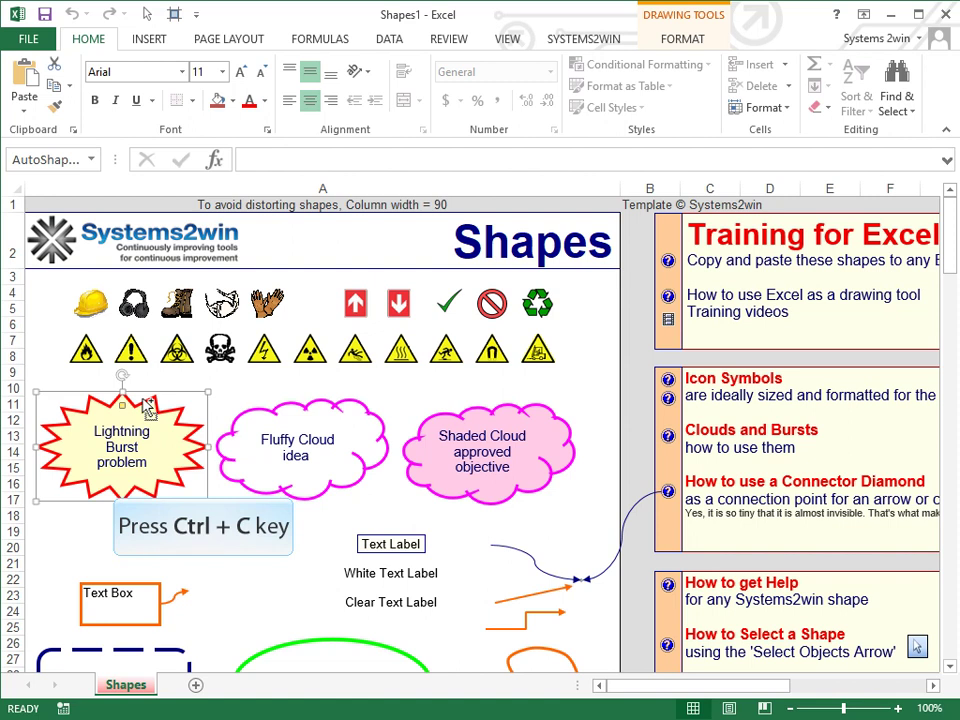
pyautogui.hotkey('alt', 'Tab')
pyautogui.hotkey('ctrl', 'v')
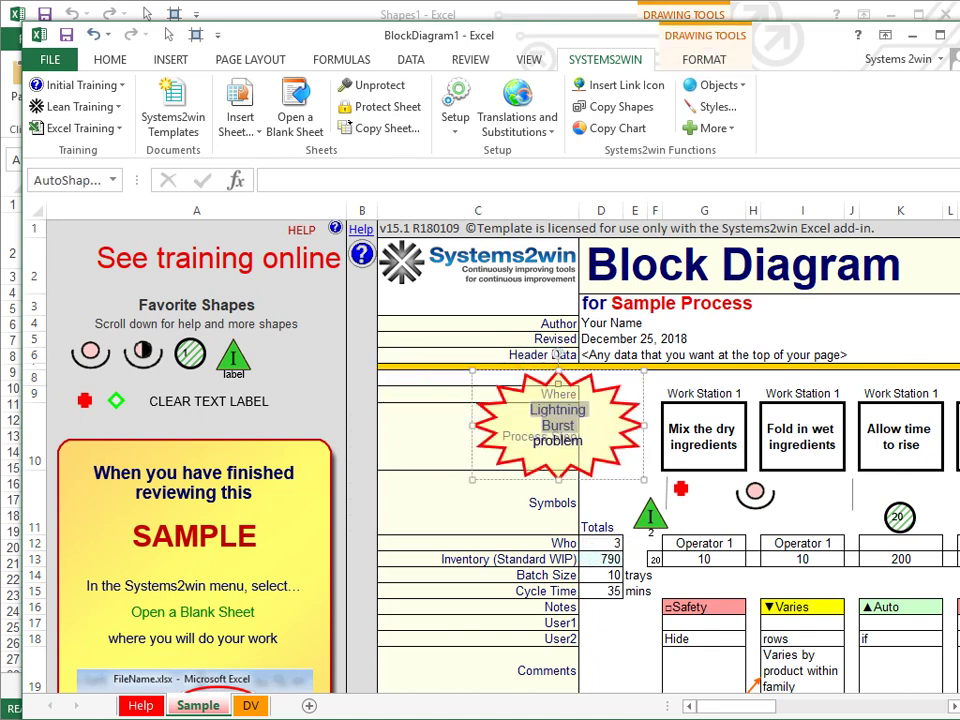
# - Change the pasted burst's label to 'Here's a problem' and go back to Shapes1
pyautogui.write("Here's a")
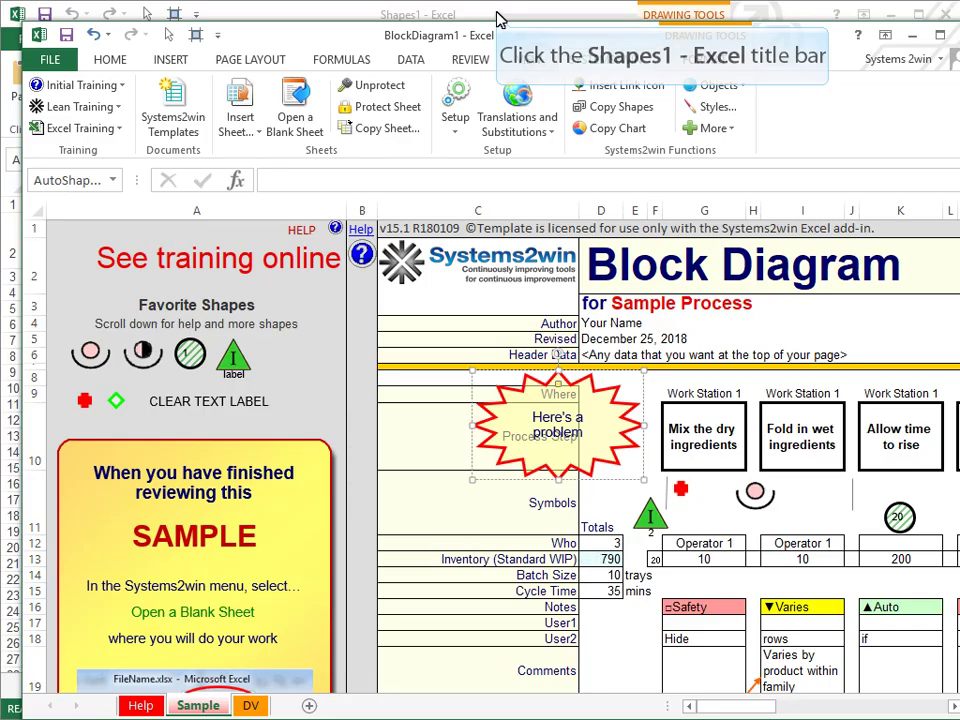
pyautogui.click(500, 18)
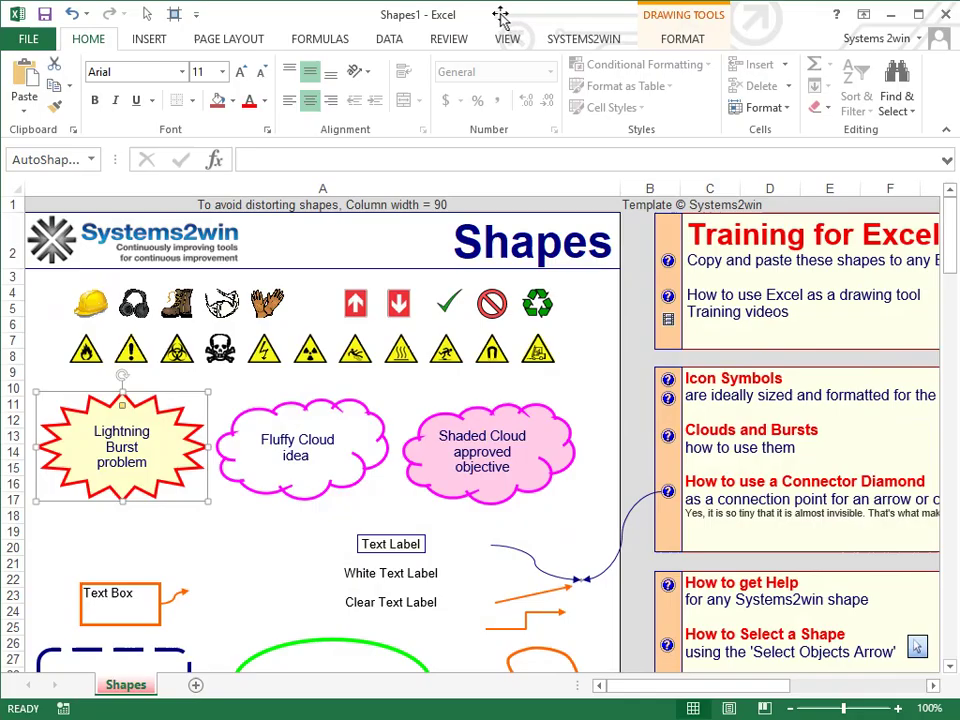
# - Paste the orange arrow into BlockDiagram1 and aim its head at 'Mix the dry ingredients'
pyautogui.click(530, 597)
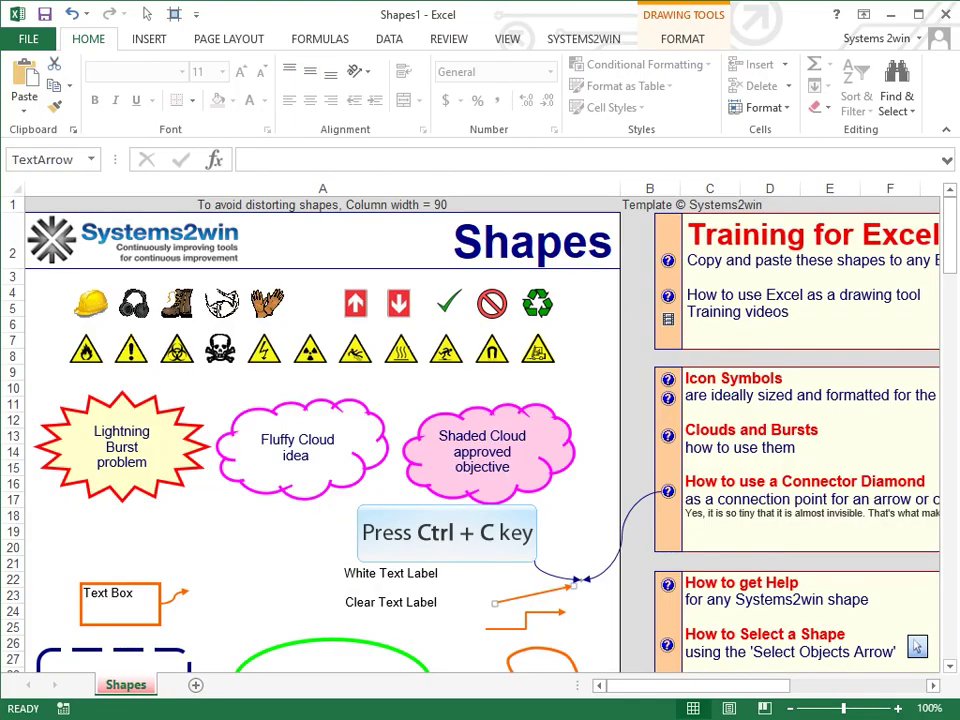
pyautogui.hotkey('alt', 'Tab')
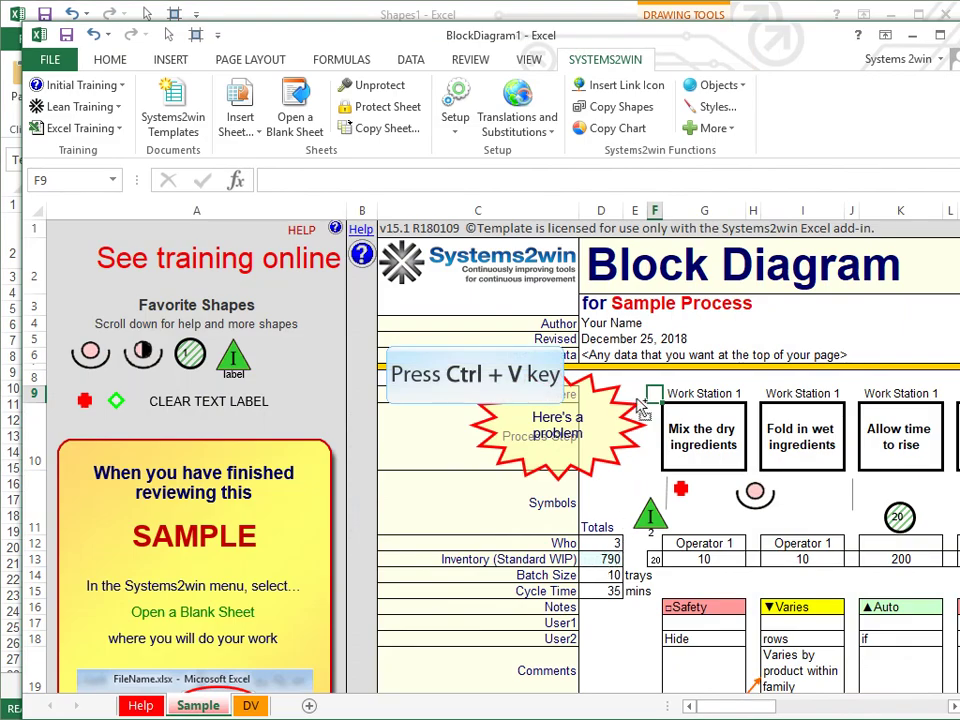
pyautogui.hotkey('ctrl', 'v')
pyautogui.moveTo(664, 423); pyautogui.dragTo(665, 441)
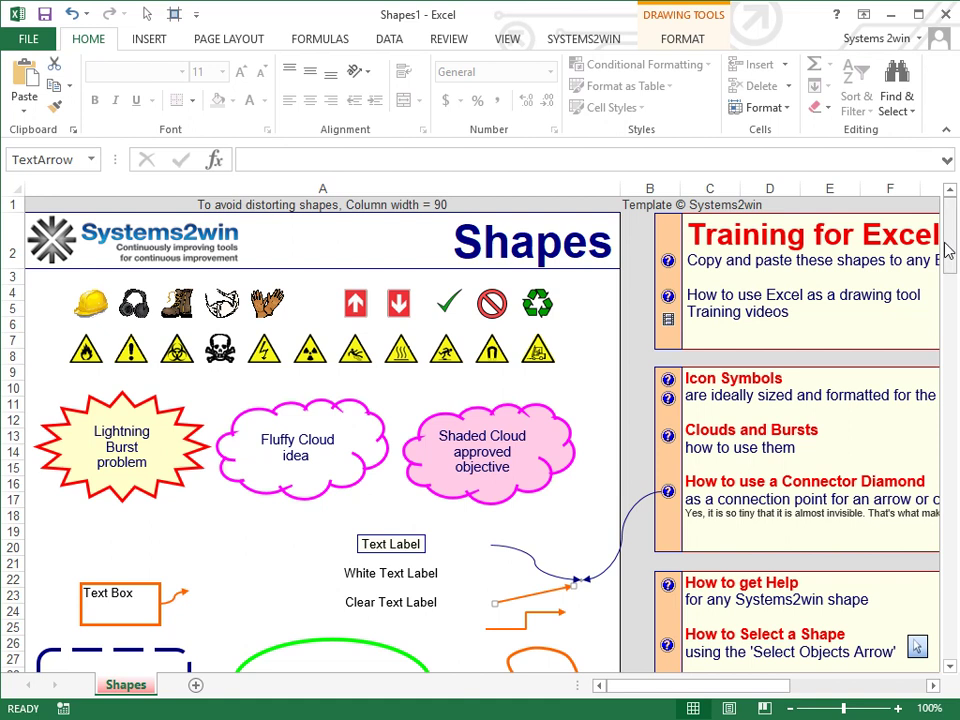
# - Paste the green oval into BlockDiagram1 and position it around 'Mix the dry ingredients'
pyautogui.moveTo(948, 250); pyautogui.dragTo(949, 270)
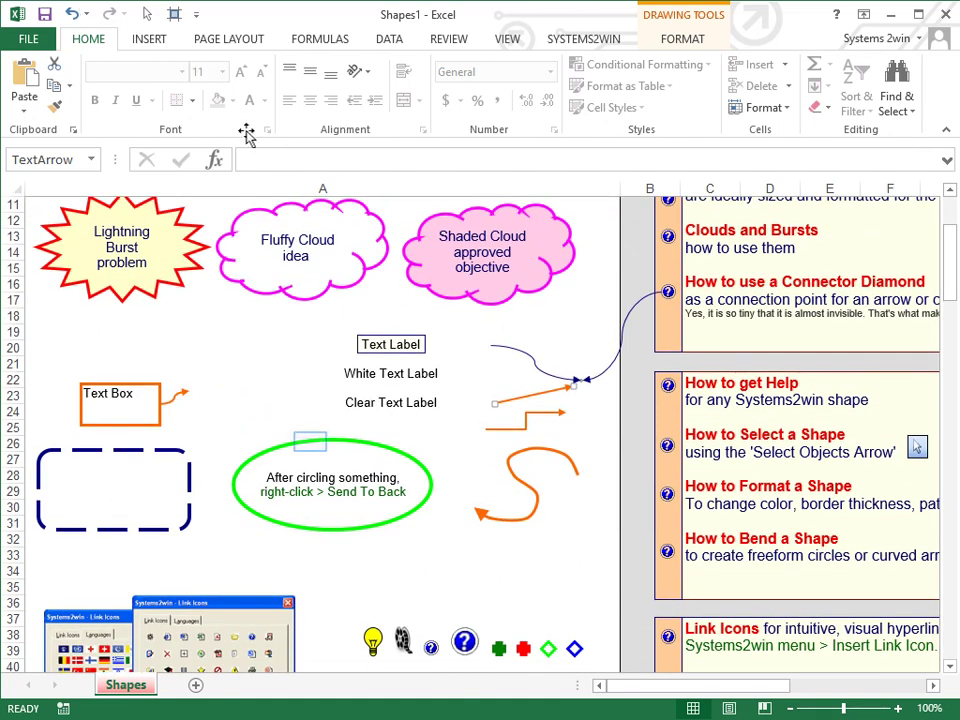
pyautogui.click(313, 444)
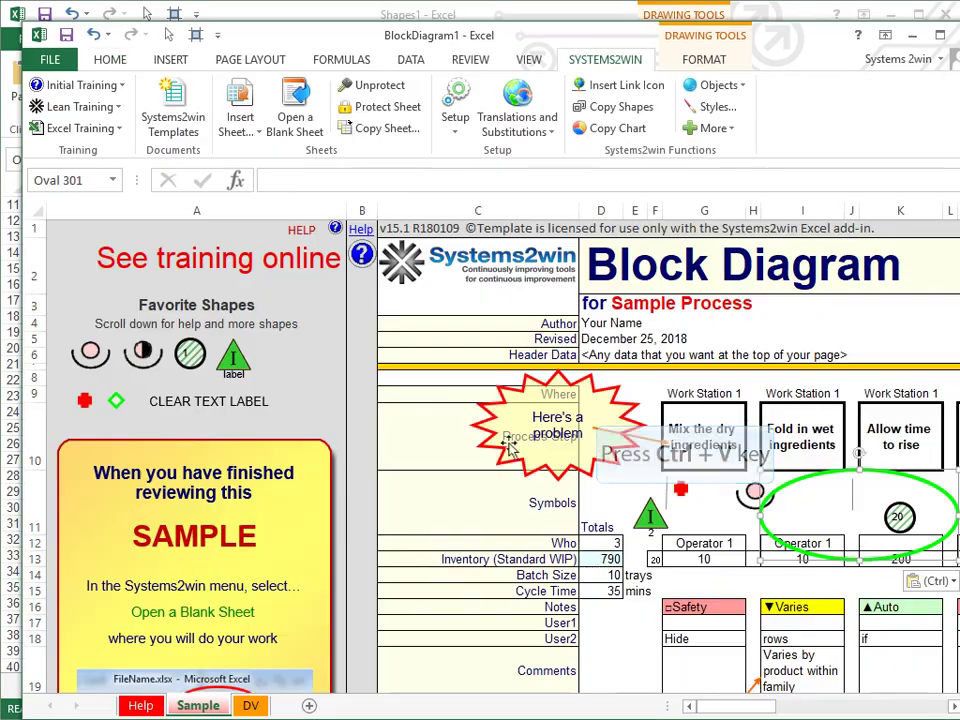
pyautogui.hotkey('ctrl', 'v')
pyautogui.moveTo(835, 480); pyautogui.dragTo(682, 402)
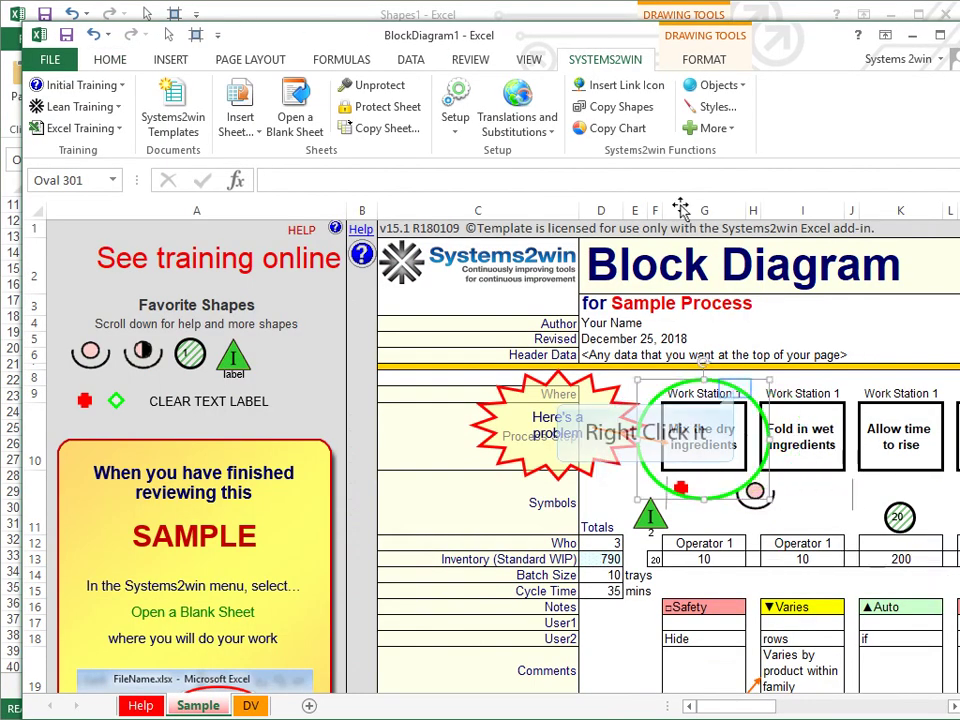
# - Send the oval behind the process box and recolour its outline red
pyautogui.rightClick(737, 391)
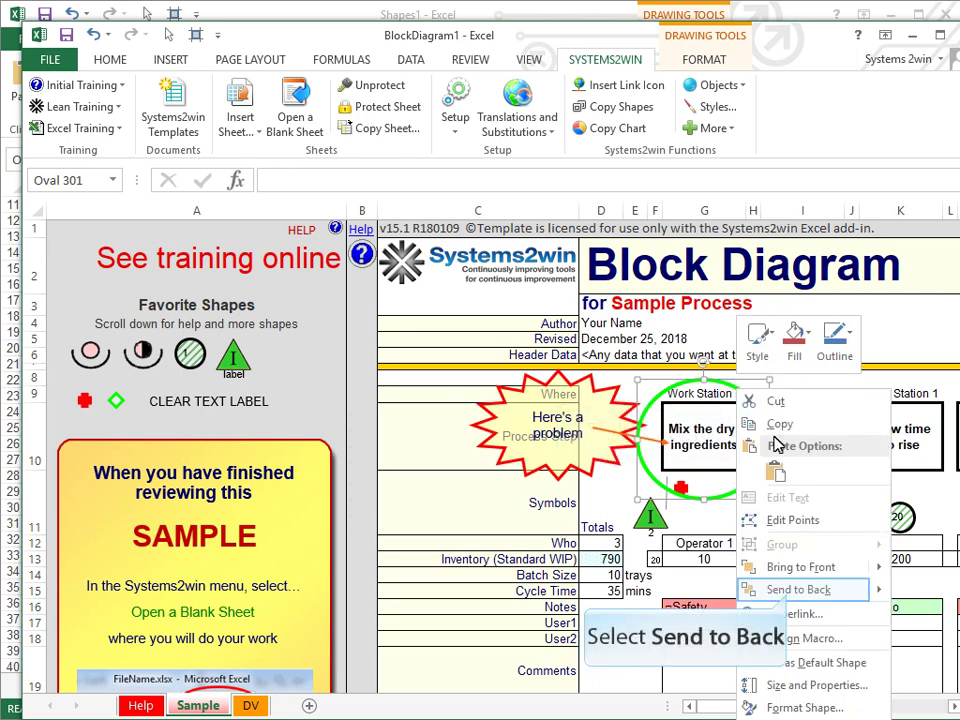
pyautogui.click(790, 591)
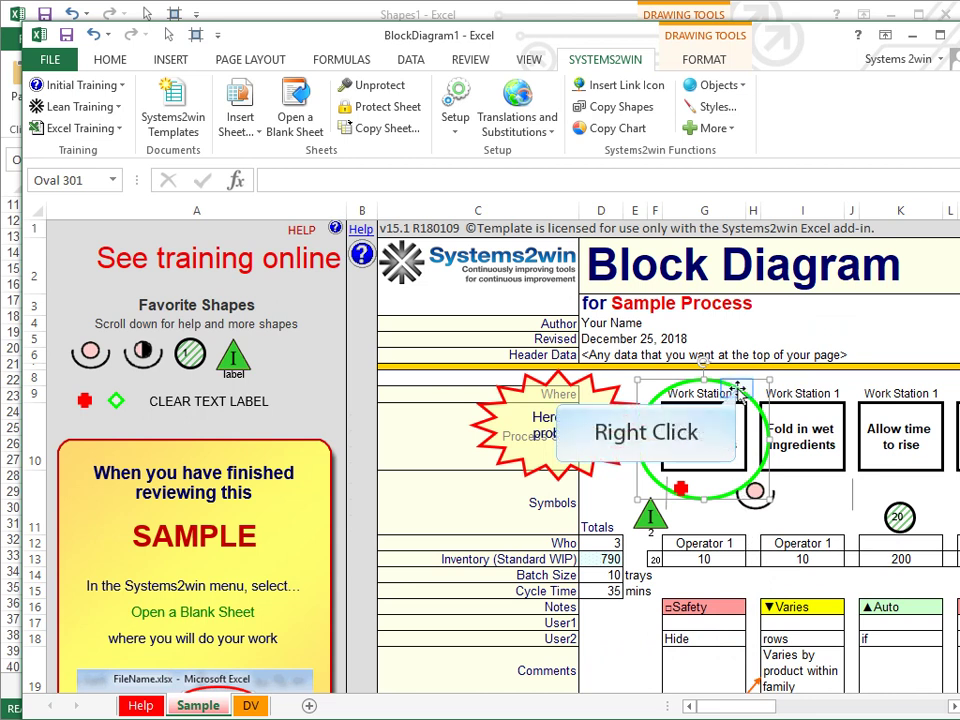
pyautogui.rightClick(737, 391)
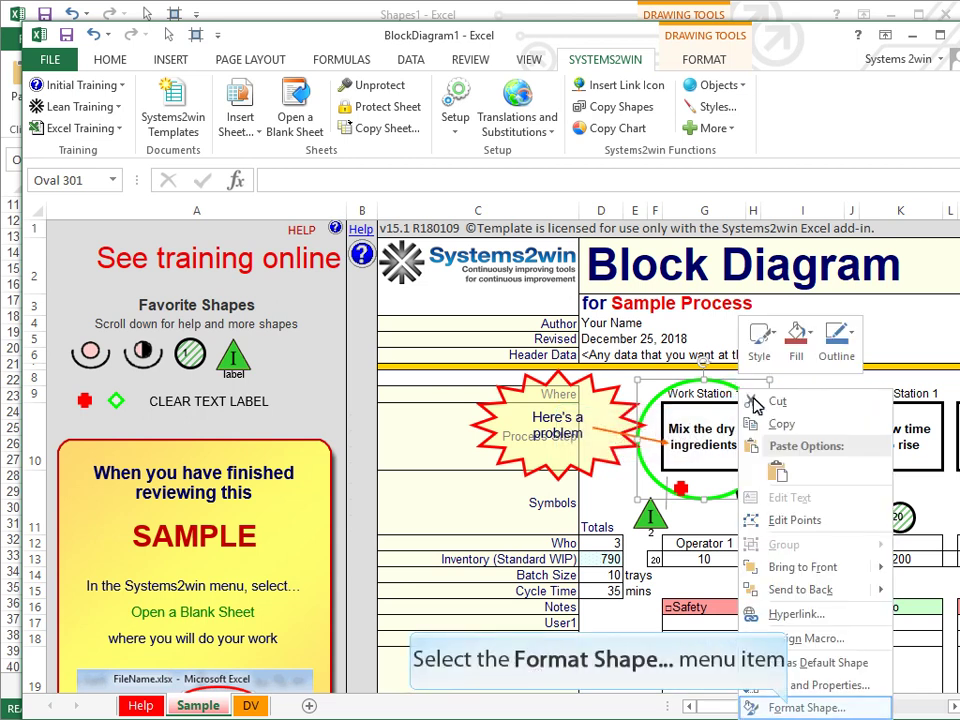
pyautogui.click(790, 707)
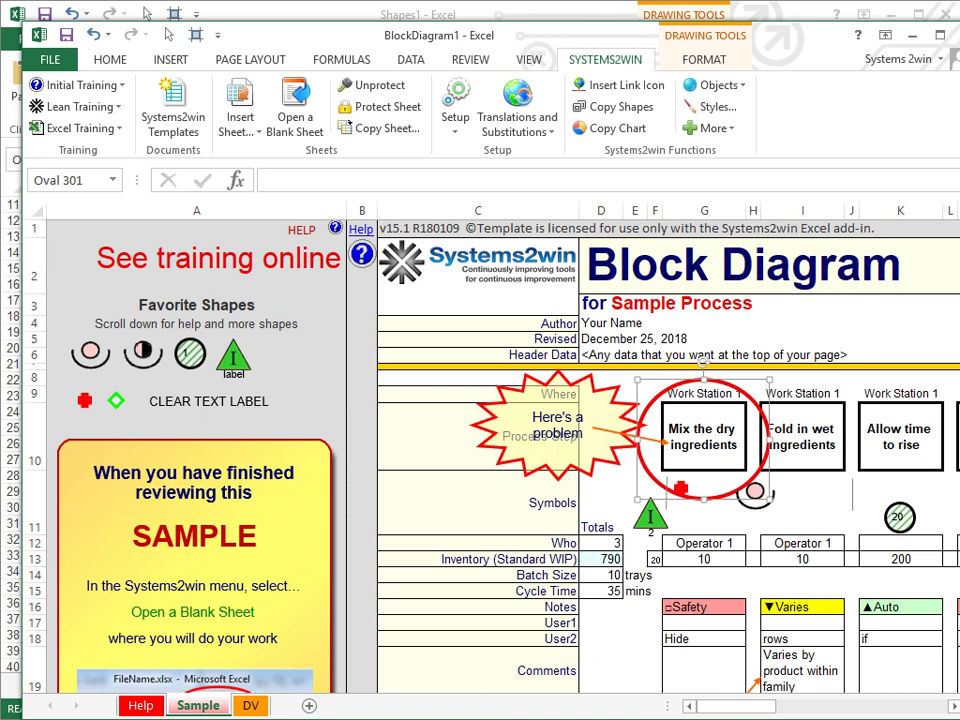
# - Scroll Shapes1 down to the User-Defined Shapes area and select cells A69:A79
pyautogui.hotkey('alt', 'Tab')
pyautogui.scroll(-1, 952, 255)
pyautogui.moveTo(952, 255); pyautogui.dragTo(952, 385)
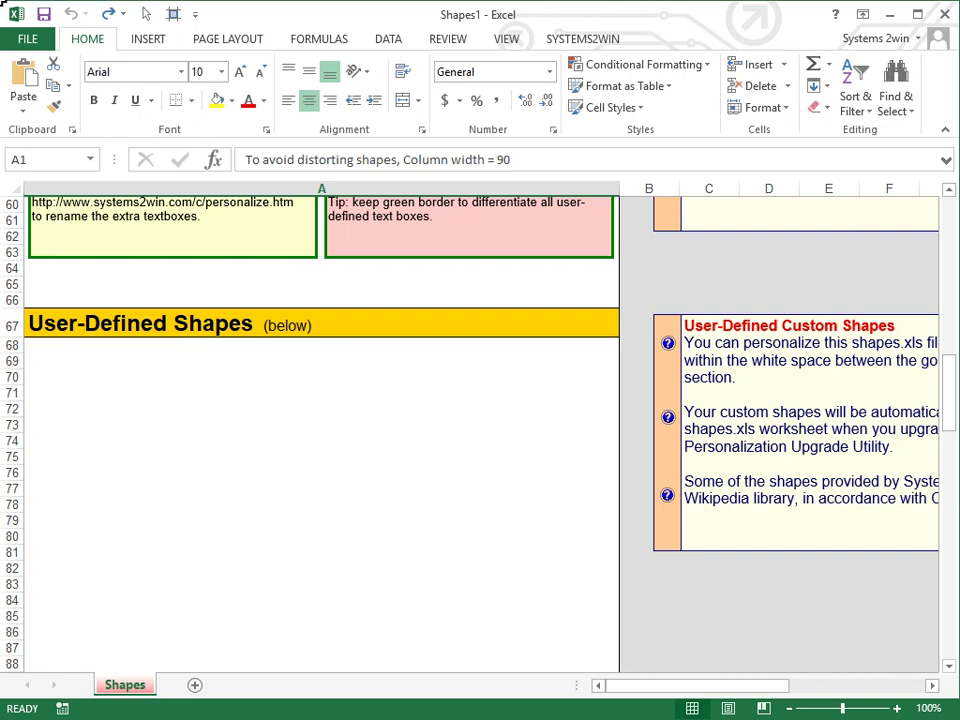
pyautogui.moveTo(69, 366); pyautogui.dragTo(242, 525)
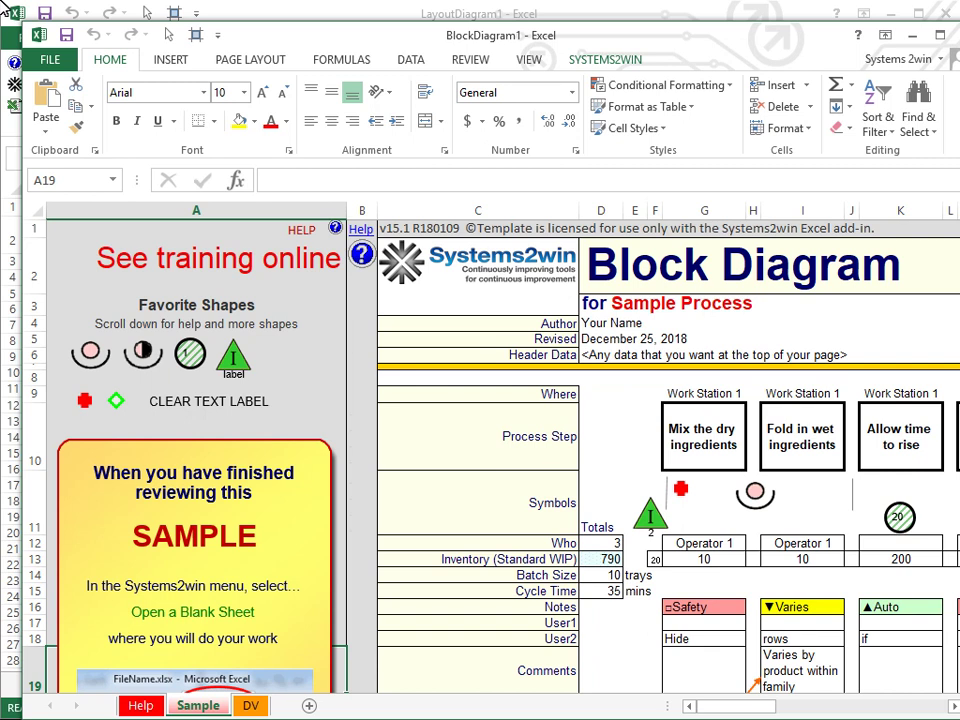
# - Create a fresh Shapes1 template workbook with the SYSTEMS2WIN Copy Shapes command
pyautogui.click(605, 62)
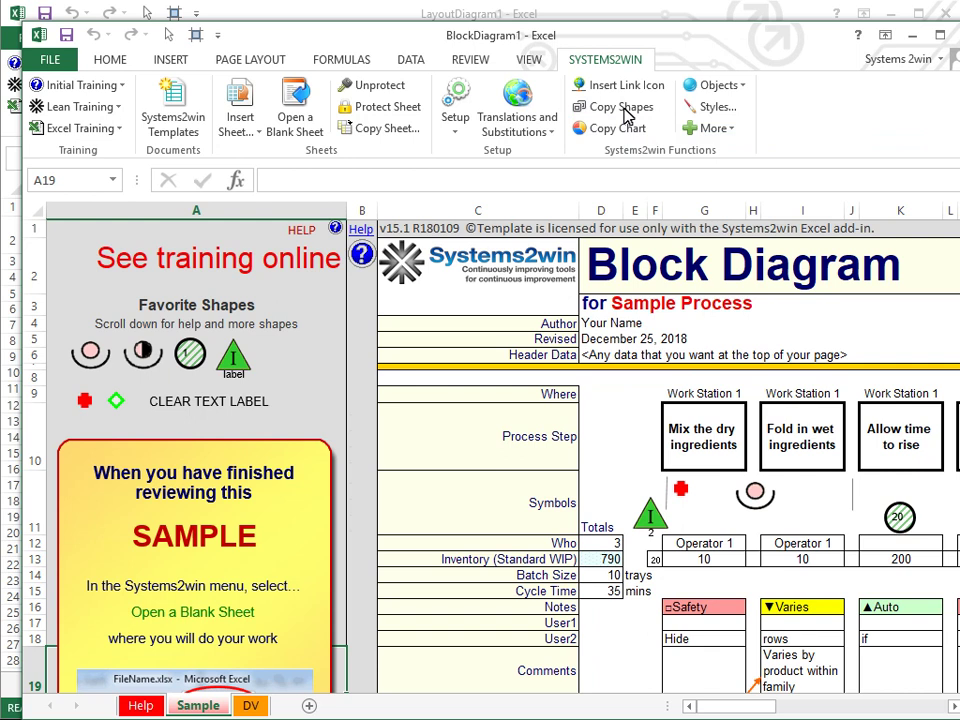
pyautogui.click(621, 107)
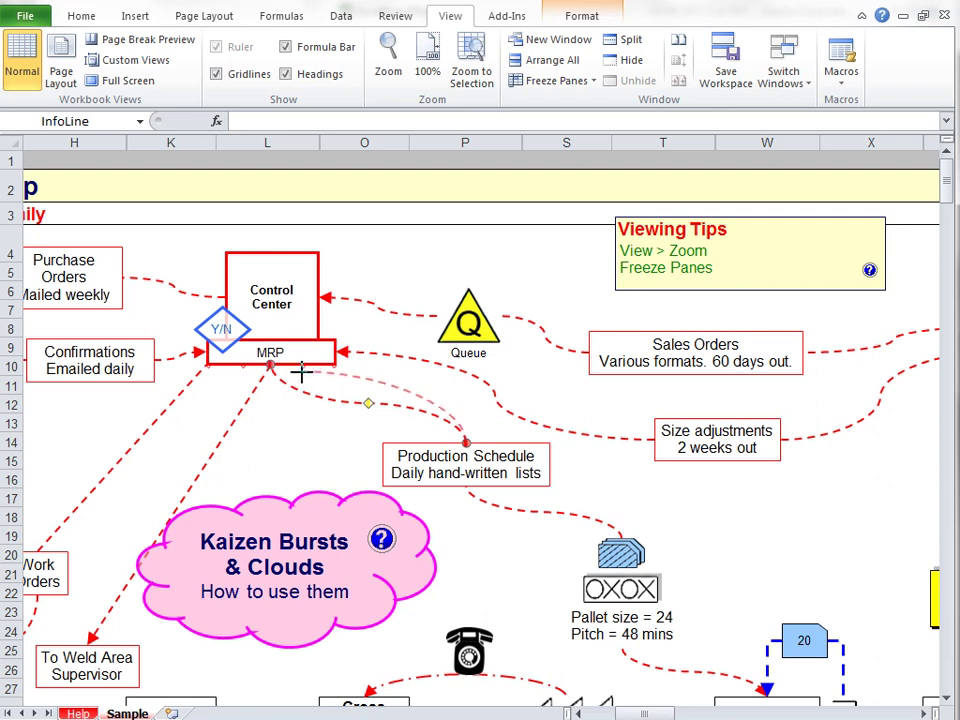
# - Snap the red dashed connector's end onto the MRP box's connection point
pyautogui.moveTo(304, 371); pyautogui.dragTo(302, 367)
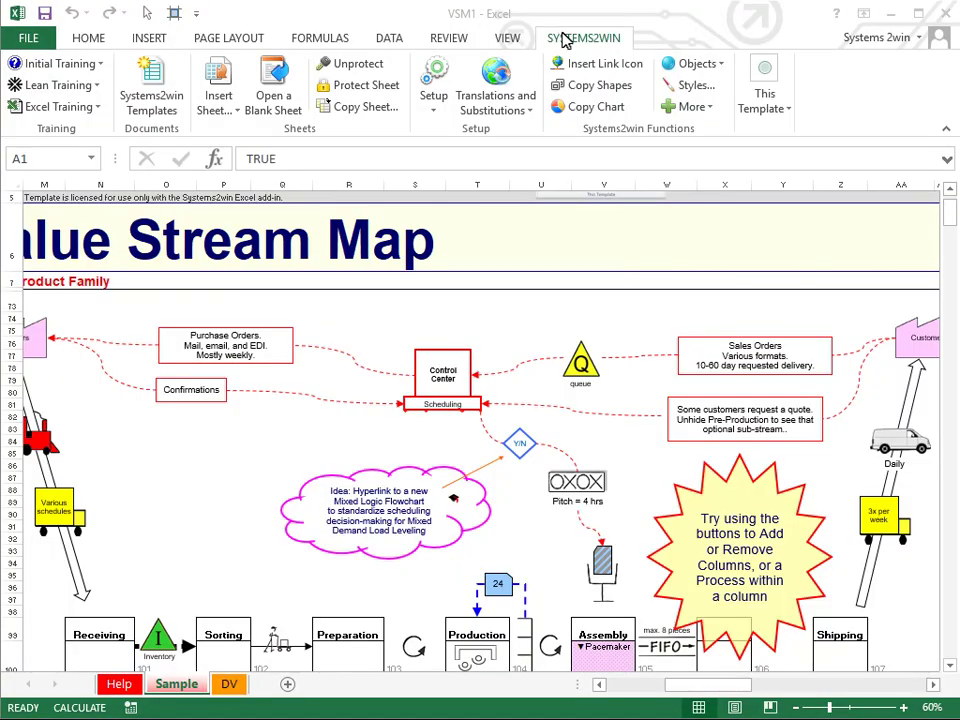
# - Insert the Excel workbook icon from the Systems2win Link Icons dialog onto Sheet1
pyautogui.click(621, 72)
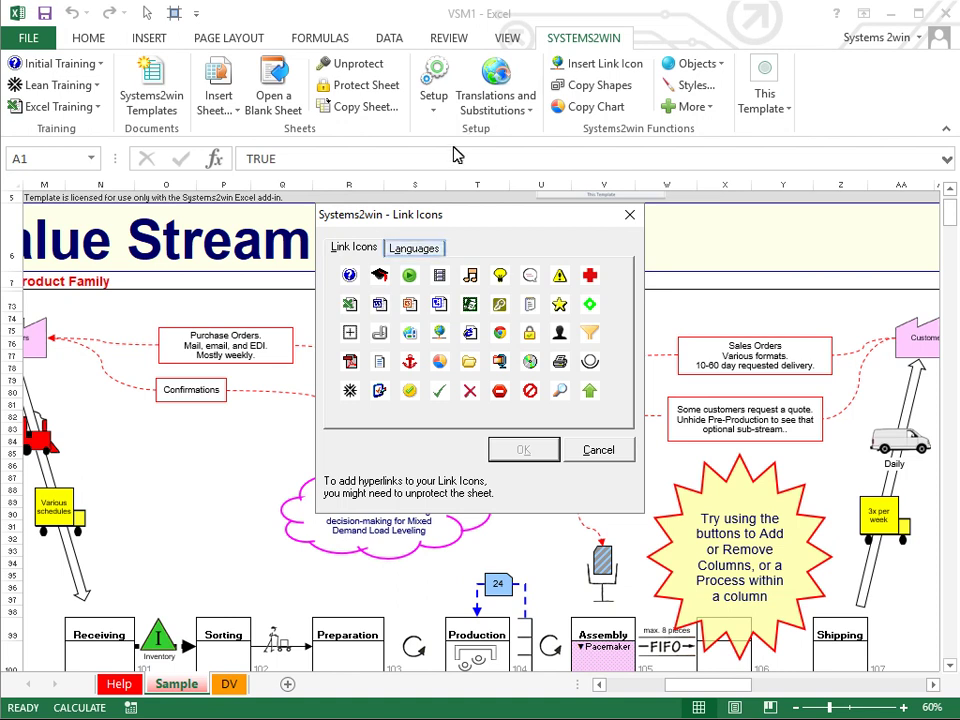
pyautogui.click(432, 247)
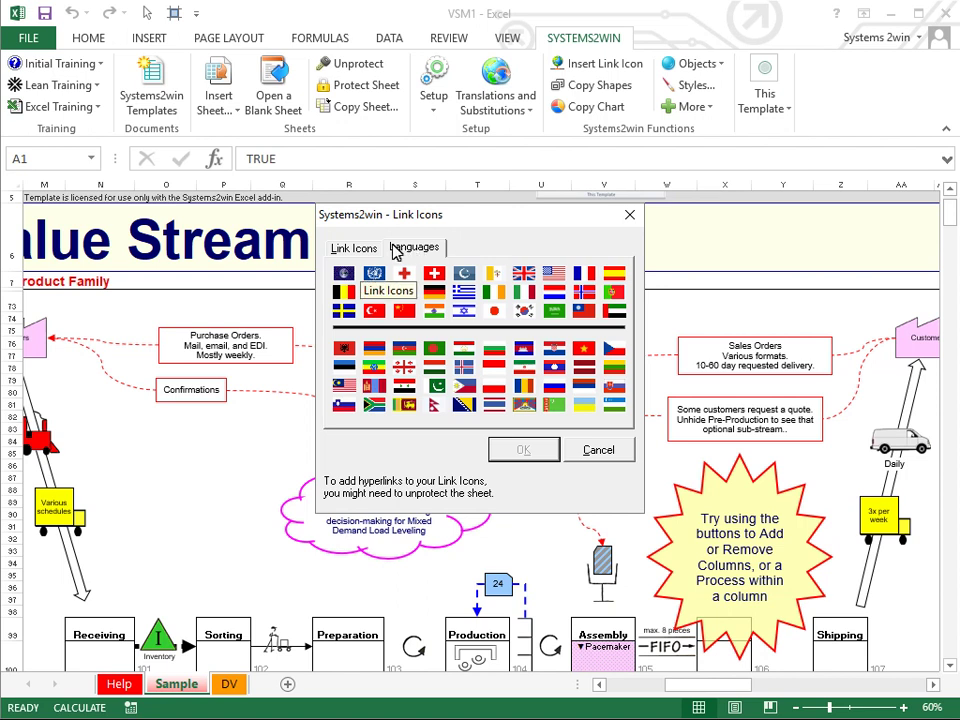
pyautogui.click(355, 248)
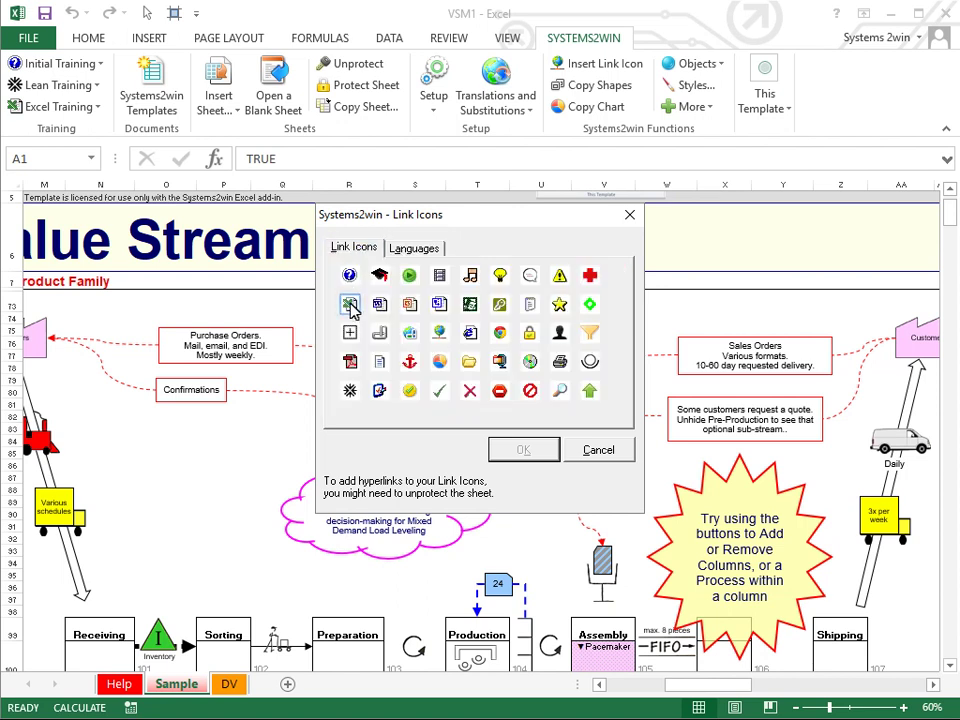
pyautogui.click(349, 304)
pyautogui.click(524, 450)
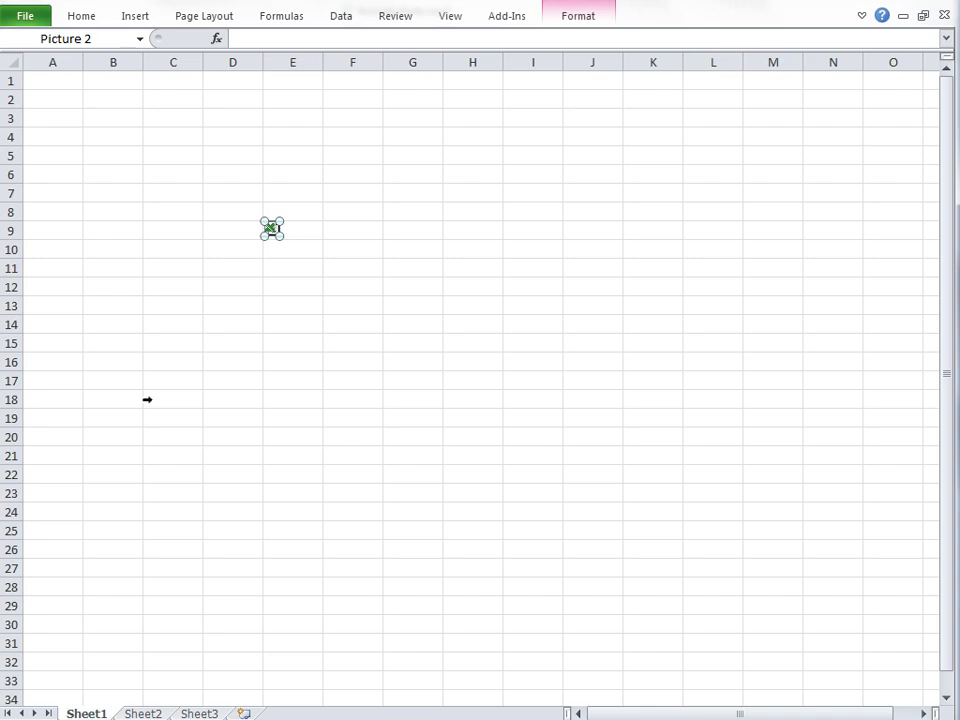
# - Undo an accidental hide of row 9, then enlarge it to 144.75 high
pyautogui.click(11, 230)
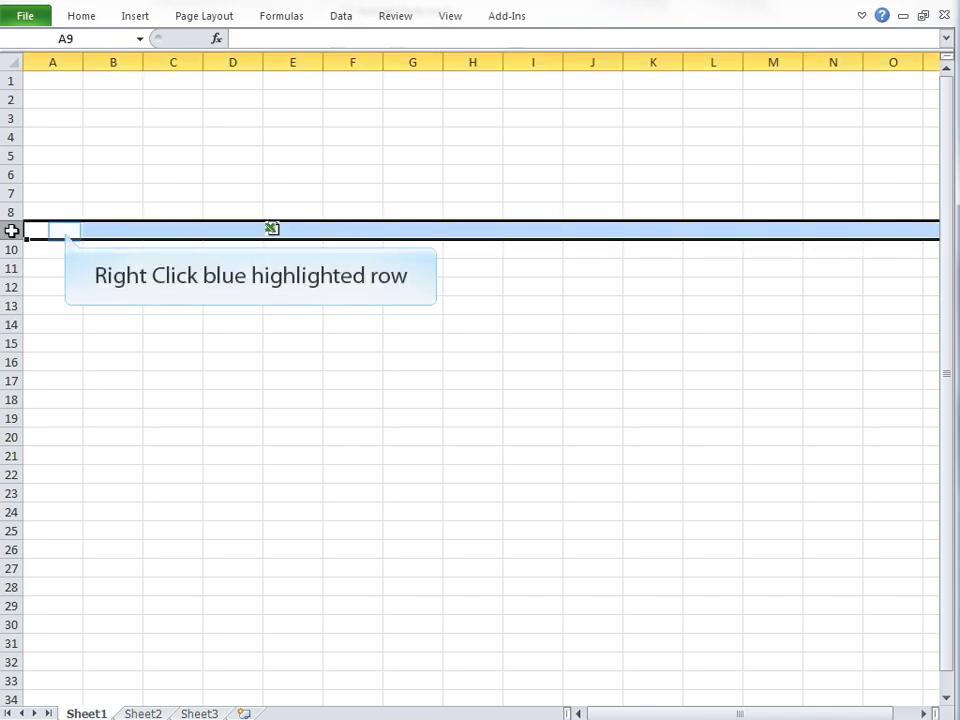
pyautogui.rightClick(64, 231)
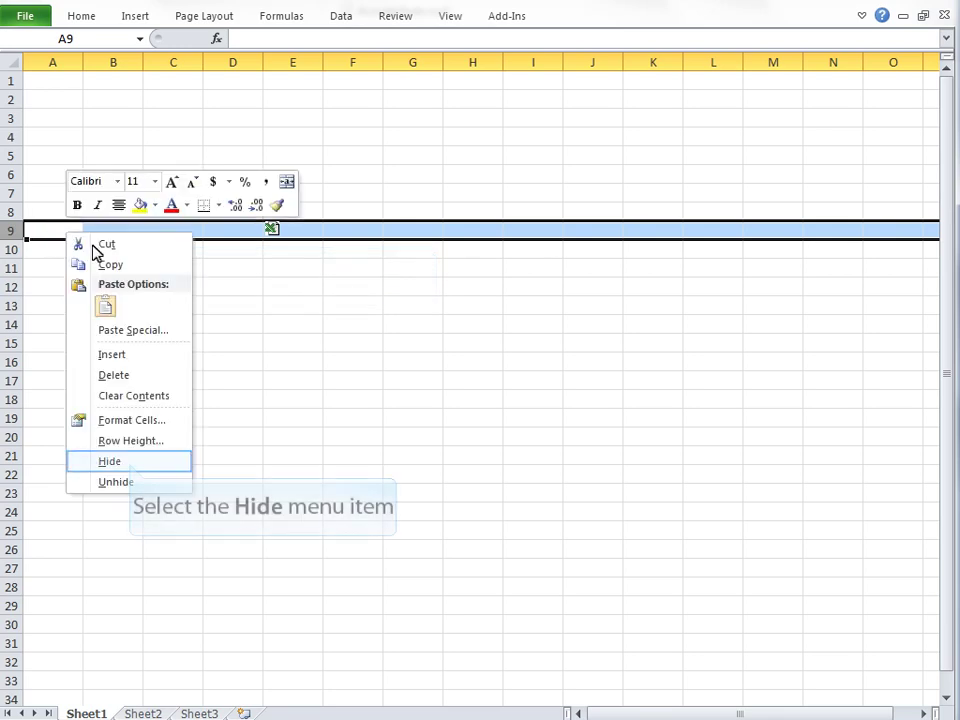
pyautogui.click(110, 461)
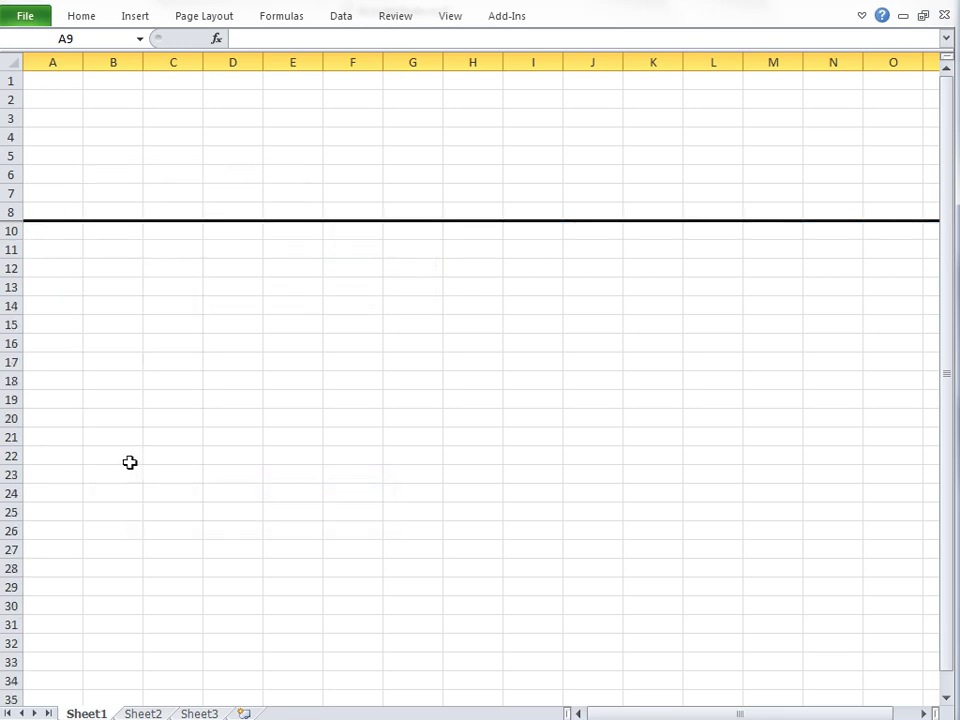
pyautogui.hotkey('ctrl', 'z')
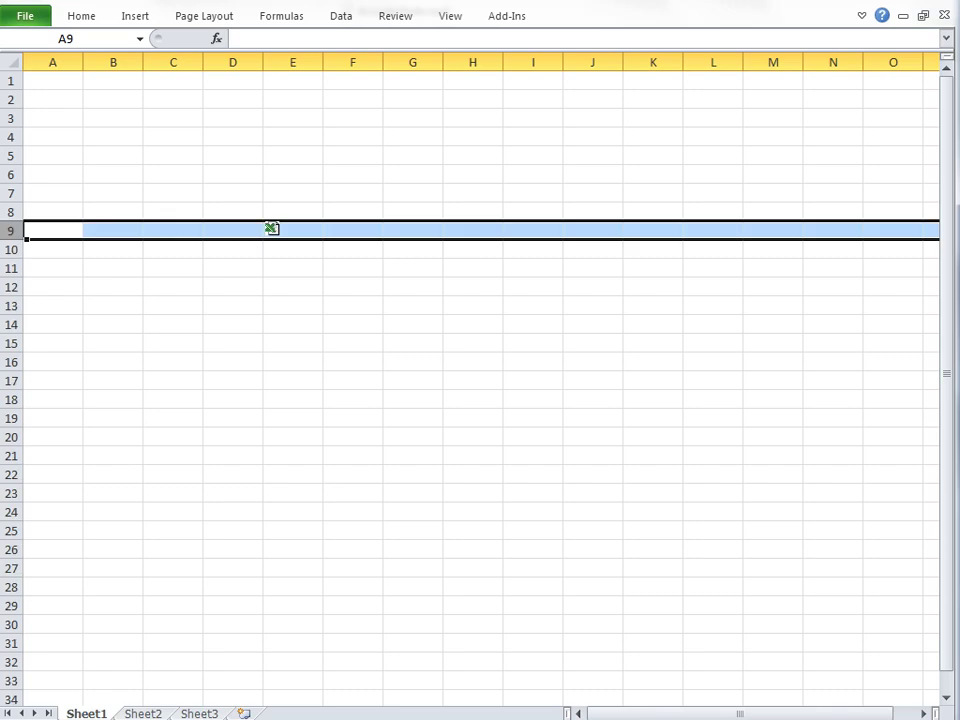
pyautogui.moveTo(21, 240); pyautogui.dragTo(21, 402)
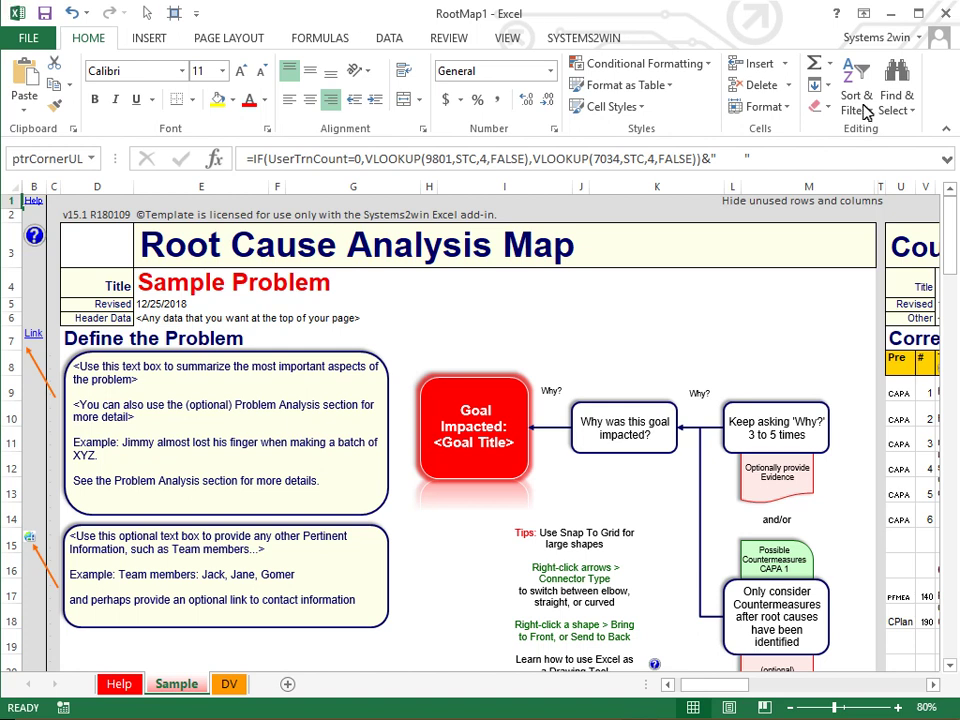
# - Select the cells from M22 across to column D around the Safety cause map
pyautogui.moveTo(951, 216); pyautogui.dragTo(924, 280)
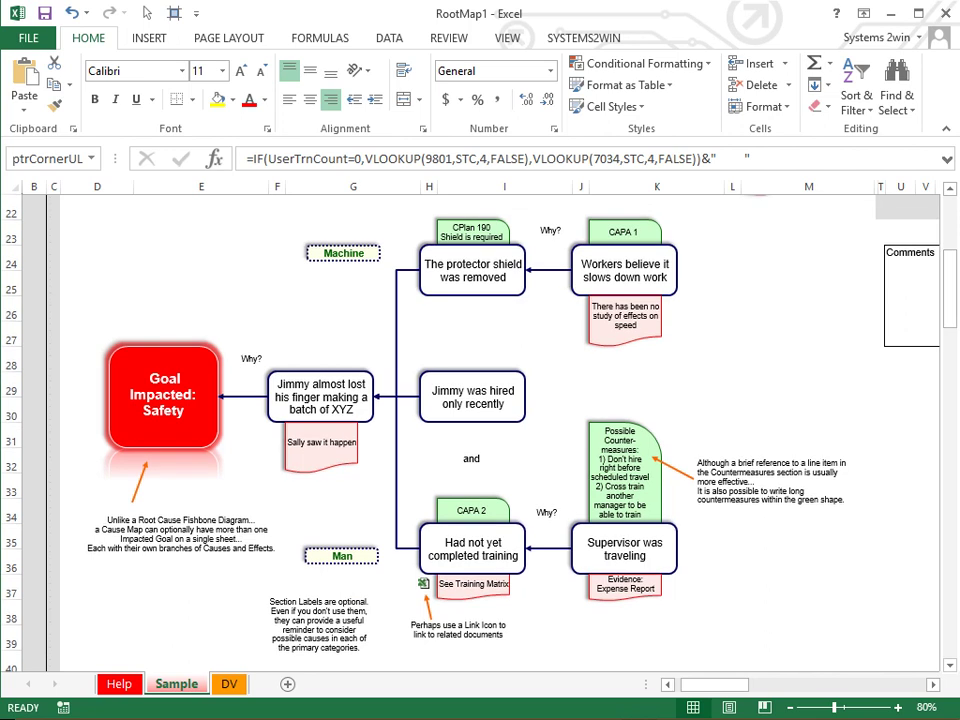
pyautogui.moveTo(808, 207)
pyautogui.mouseDown()
pyautogui.moveTo(108, 641)
pyautogui.moveTo(105, 654)
pyautogui.mouseUp()
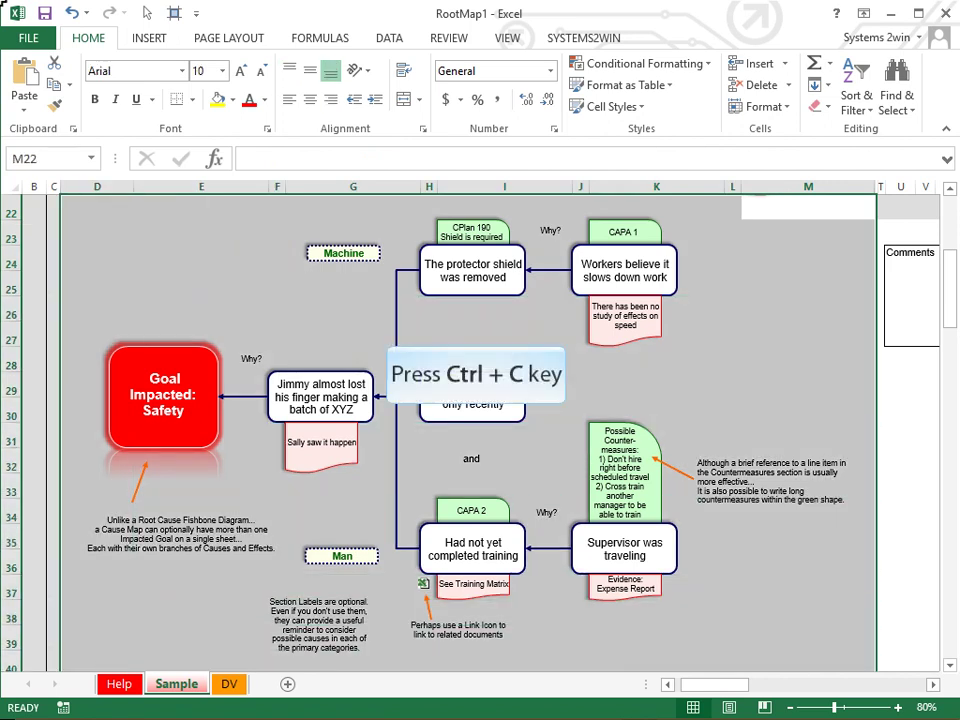
# - Paste the copied cause-map cells onto PowerPoint's blank title slide, then return to Excel
pyautogui.hotkey('alt', 'Tab')
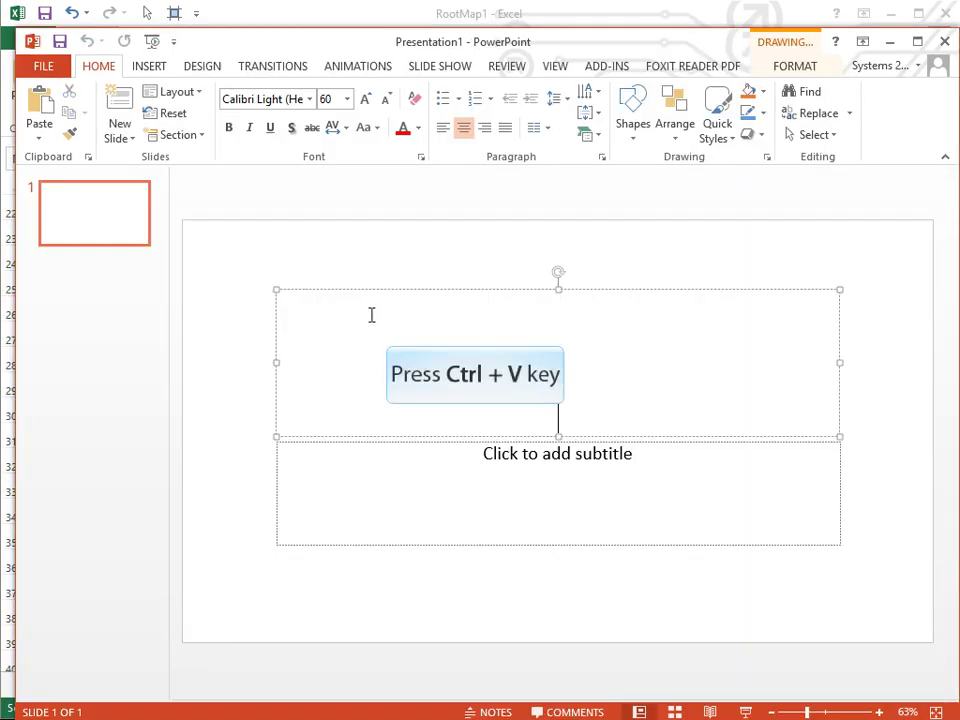
pyautogui.hotkey('ctrl', 'v')
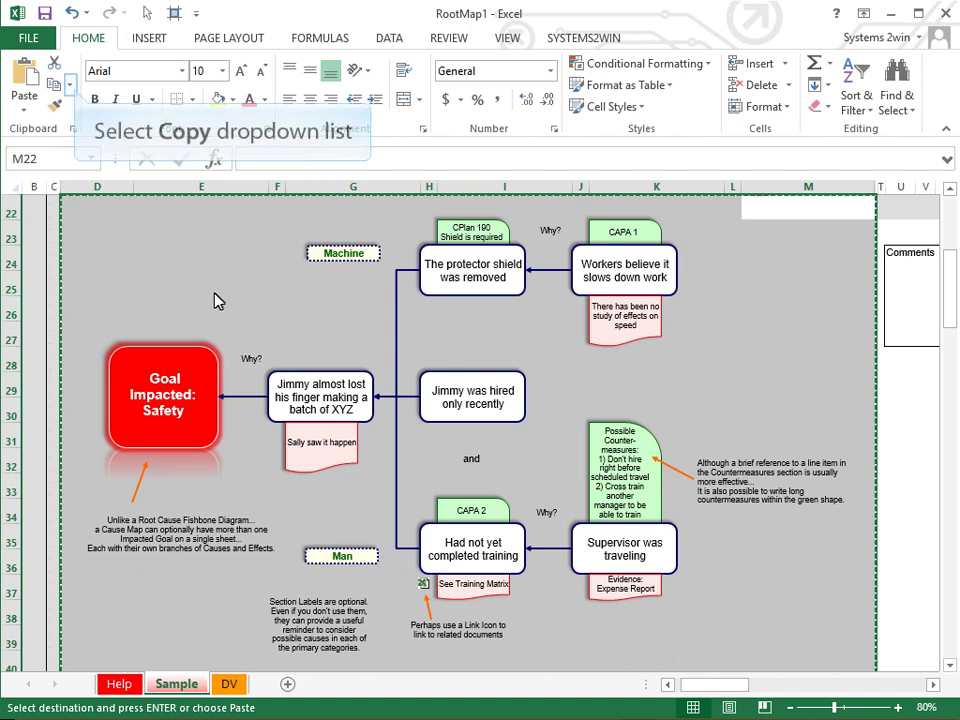
# - Copy the cause-map range as a picture with As shown on screen and Picture
pyautogui.click(70, 87)
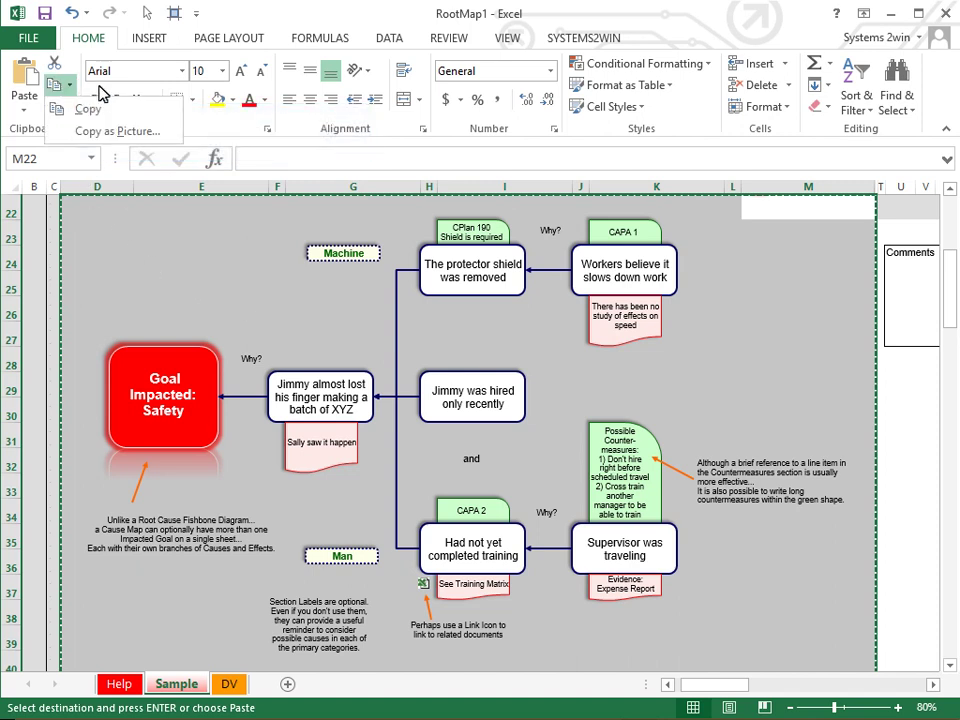
pyautogui.click(123, 137)
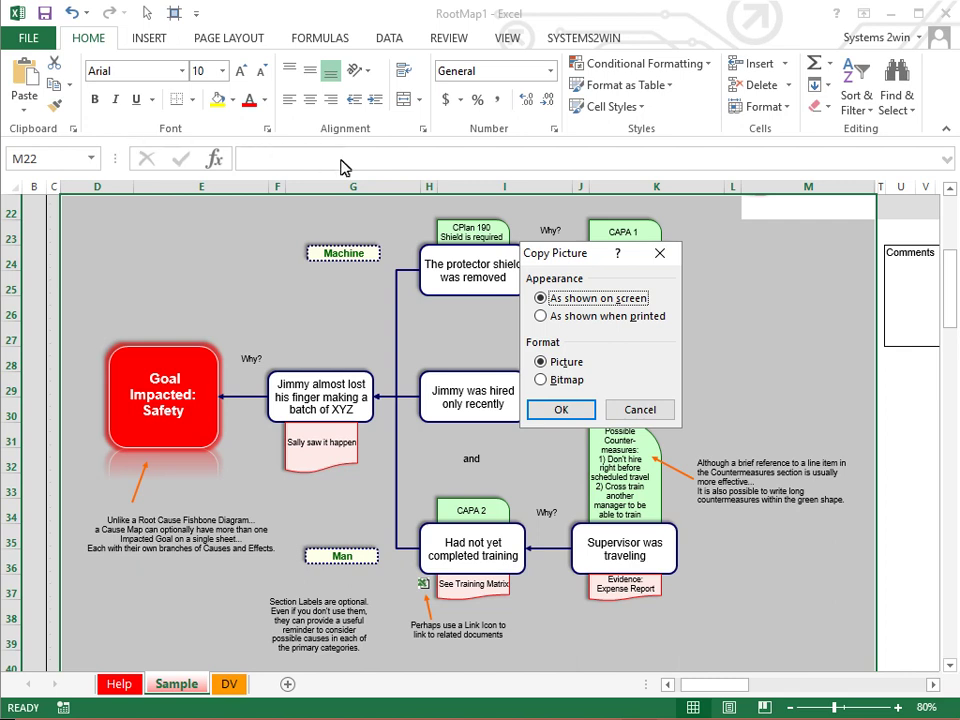
pyautogui.click(561, 410)
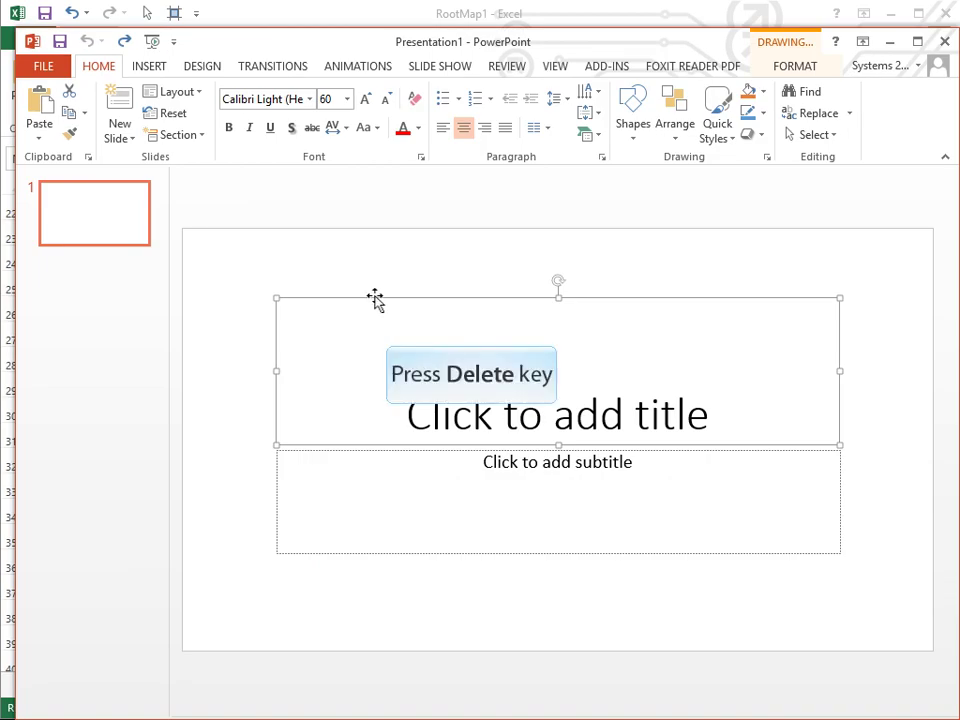
# - Delete both slide placeholders, paste the cause-map picture, and undo a trial corner resize
pyautogui.press('Delete')
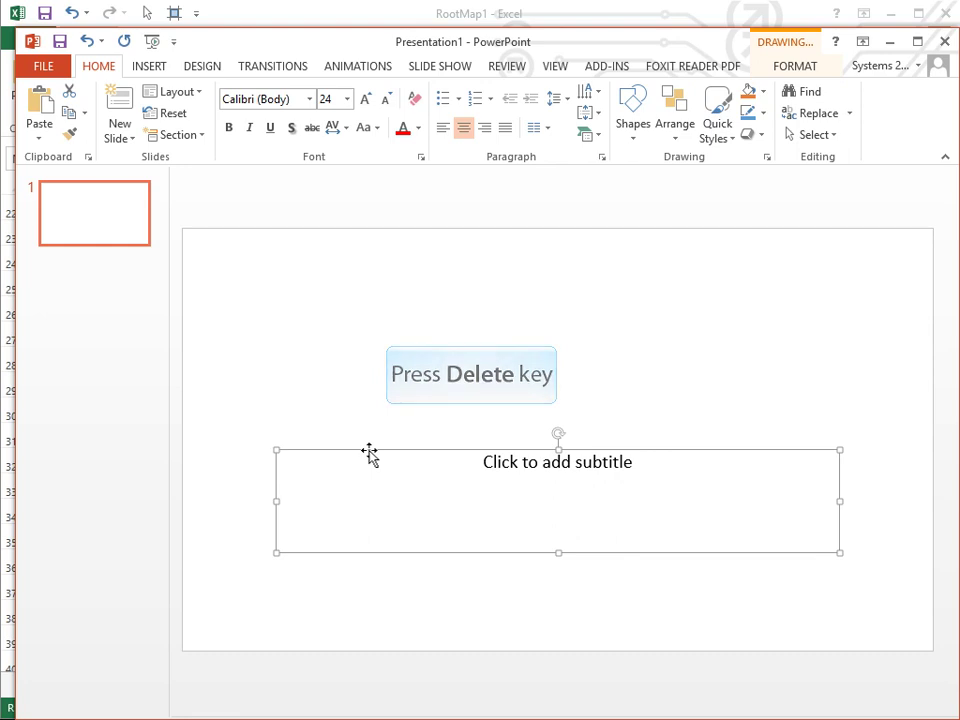
pyautogui.press('Delete')
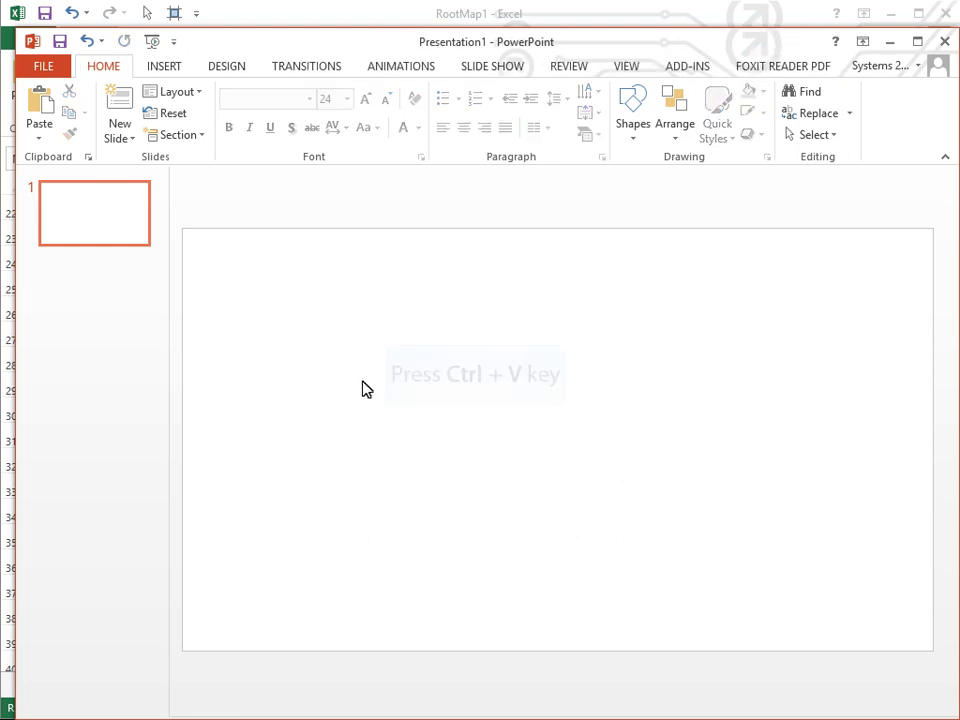
pyautogui.hotkey('ctrl', 'v')
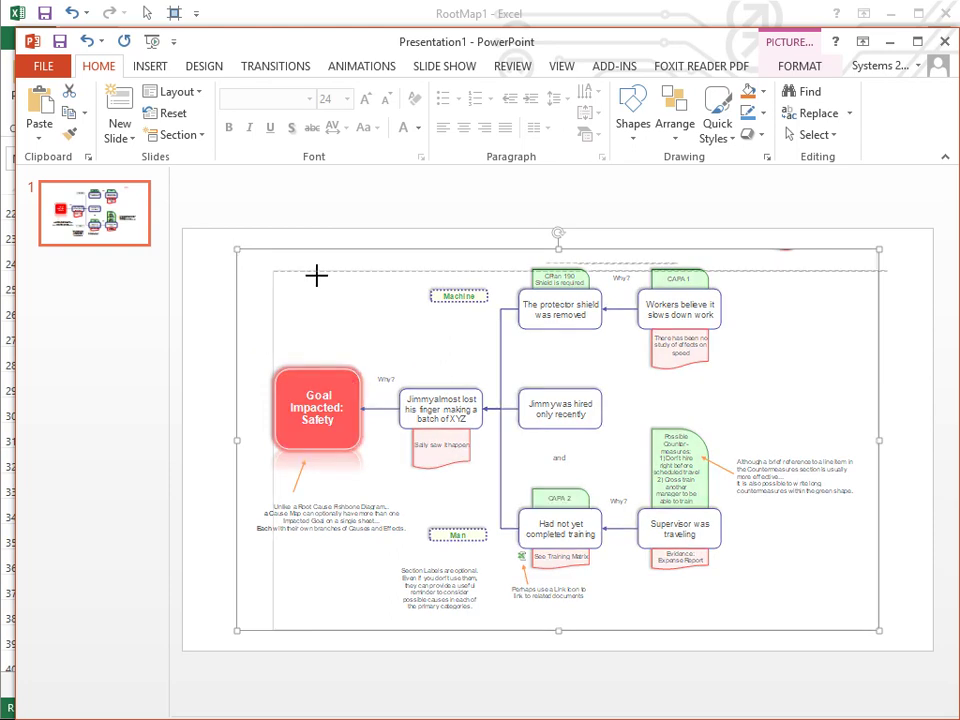
pyautogui.moveTo(233, 249); pyautogui.dragTo(274, 270)
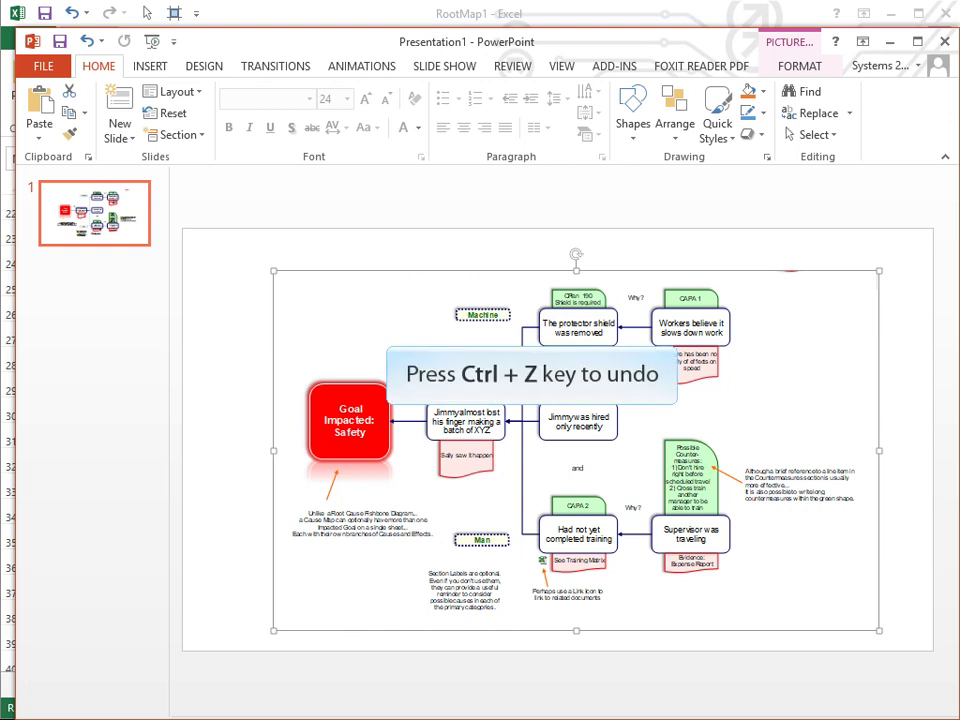
pyautogui.hotkey('ctrl', 'z')
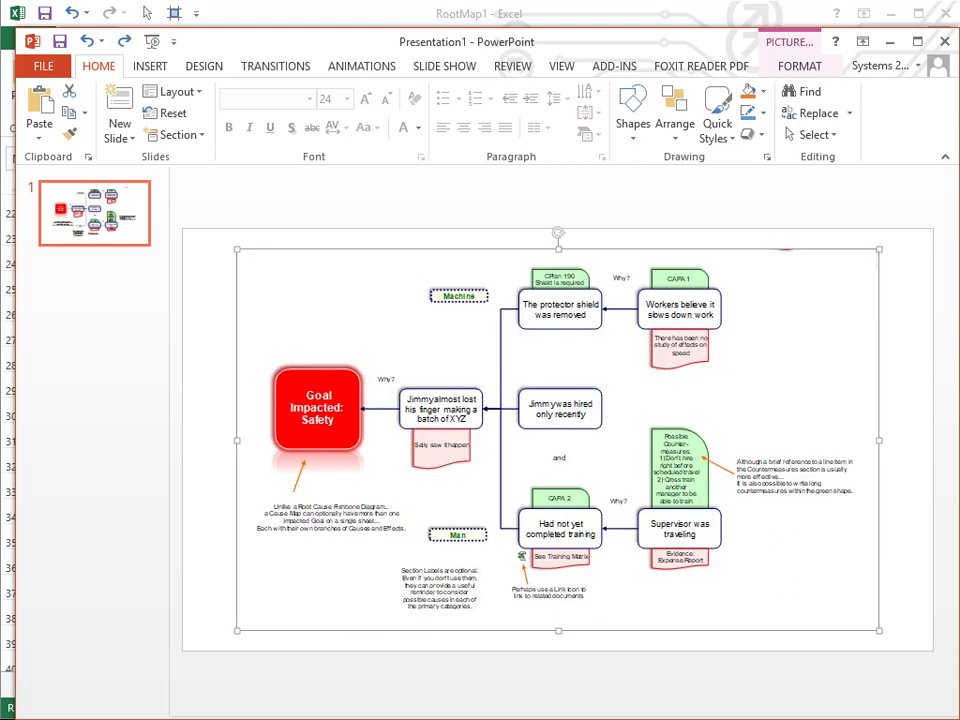